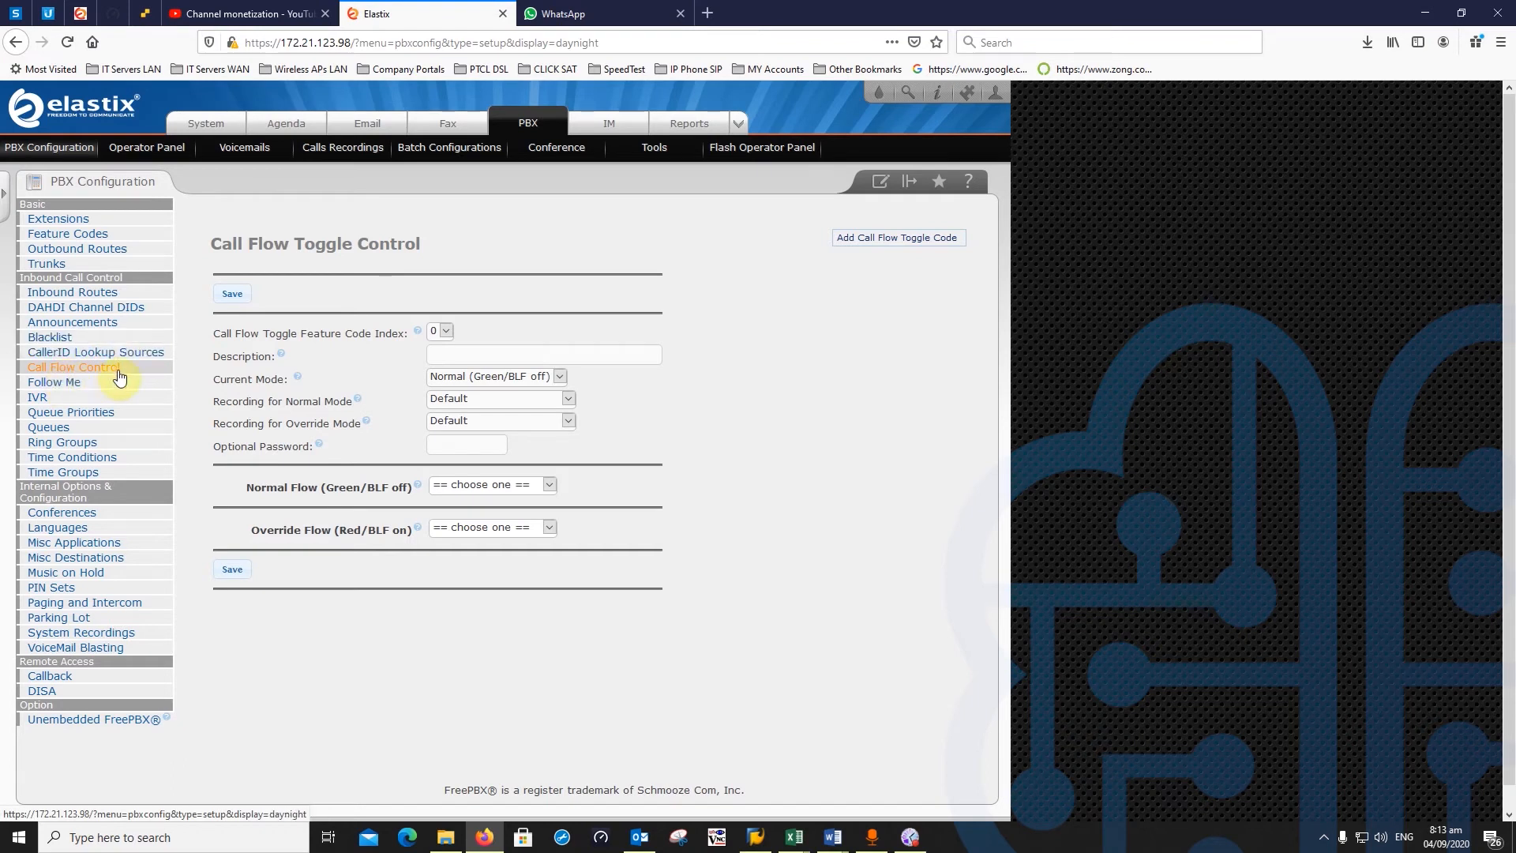
- Bring up the Call Flow Toggle Control page with a blank new toggle form
left_click(65, 369)
left_click(63, 382)
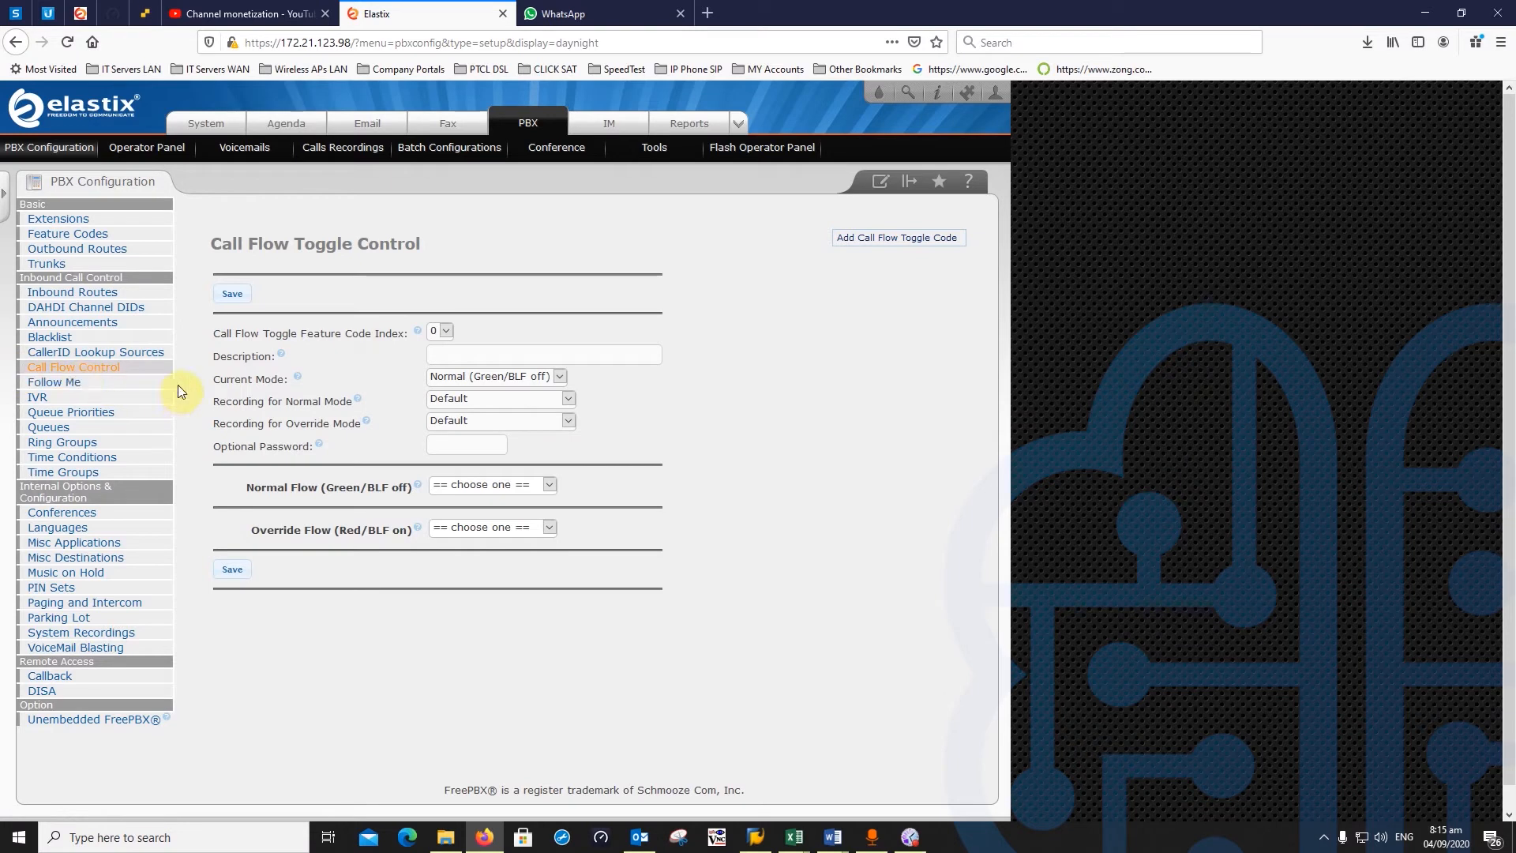
left_click(115, 372)
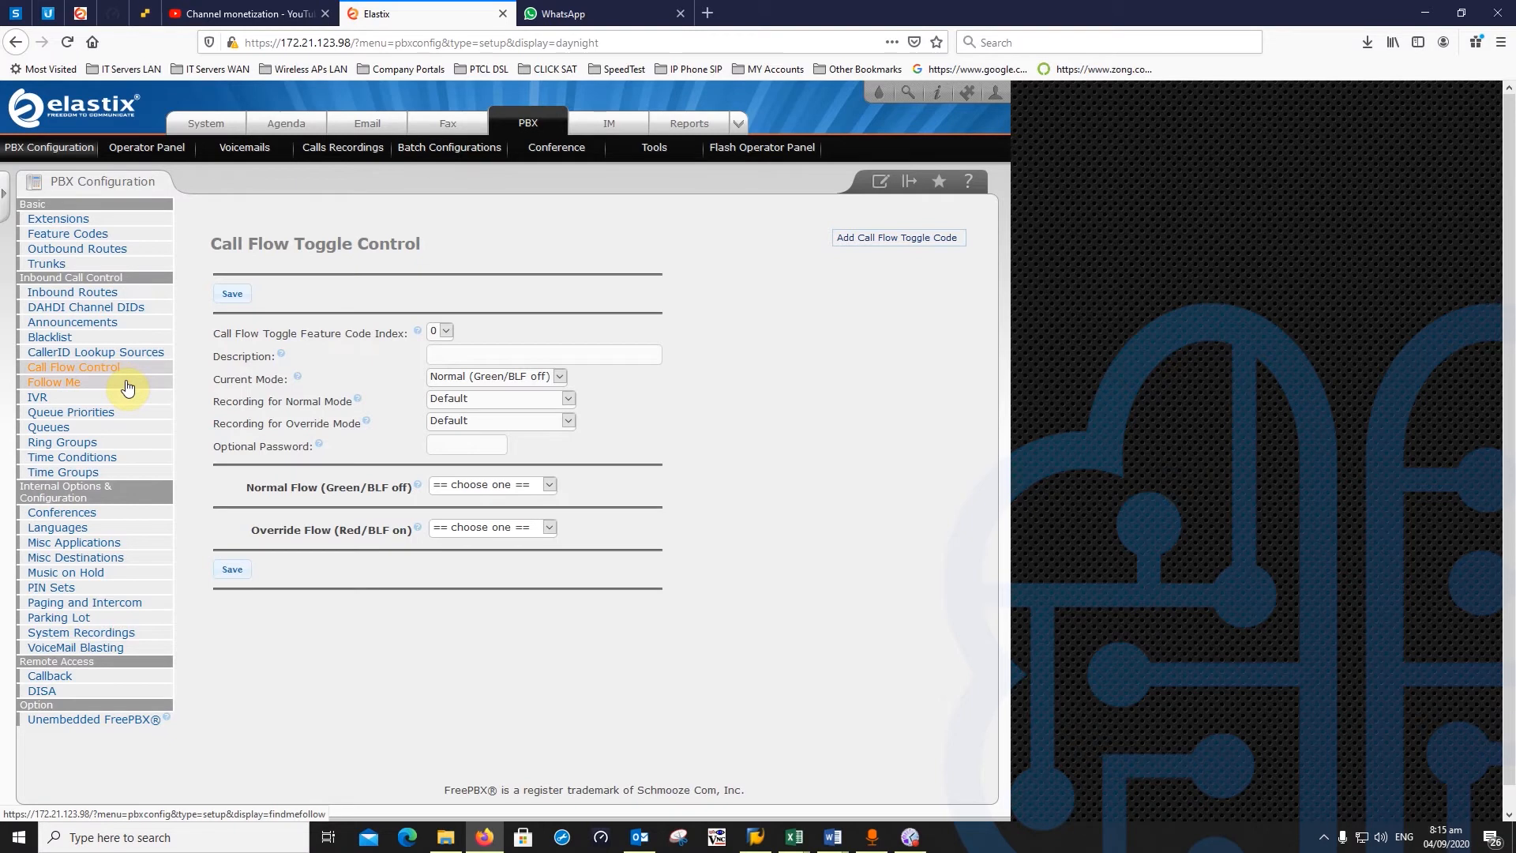
left_click(63, 374)
left_click(63, 374)
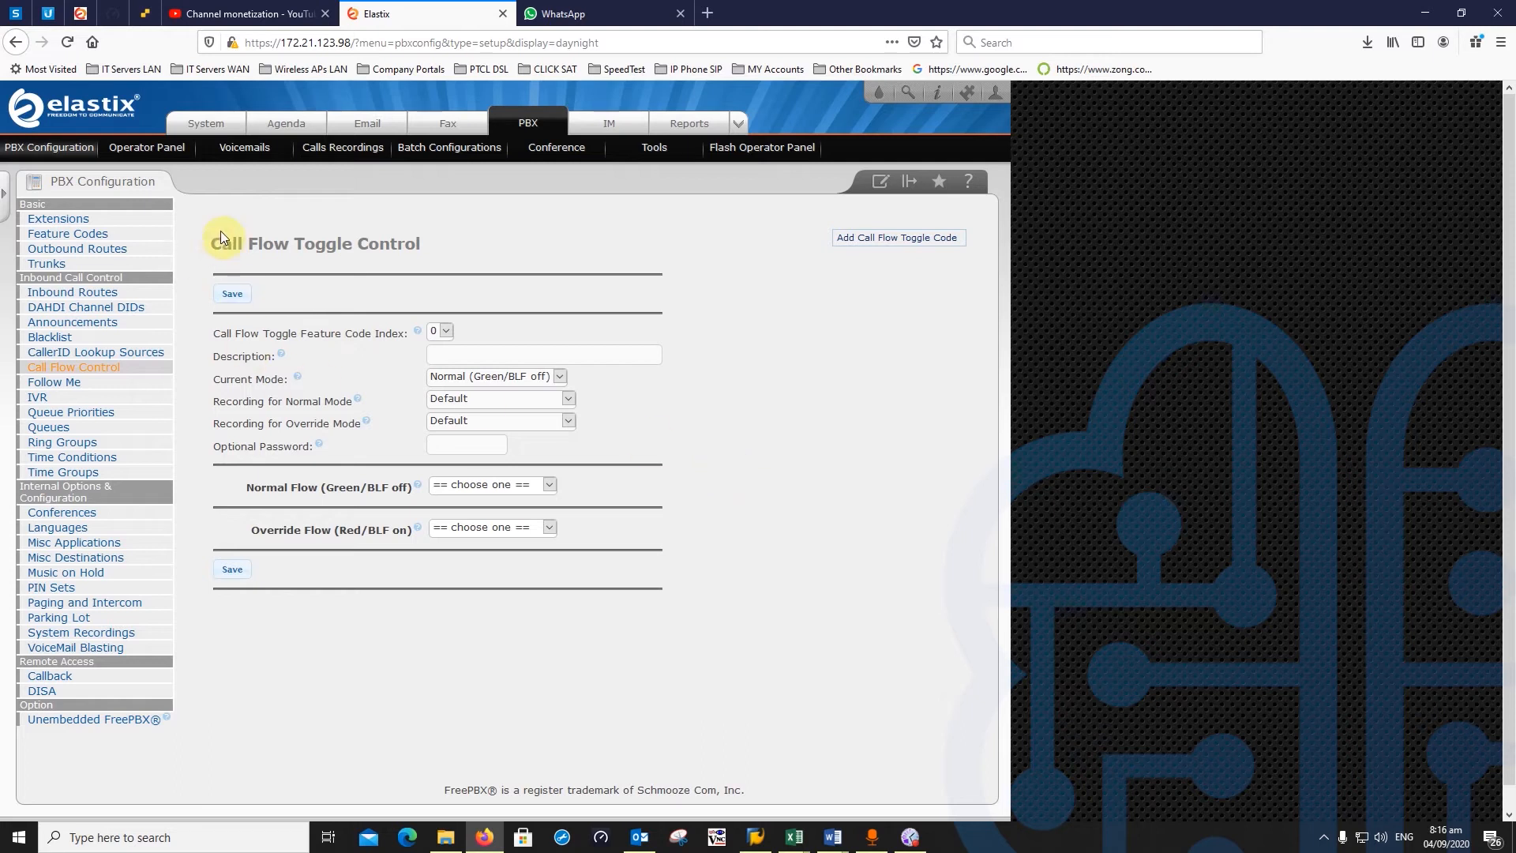
left_click_drag(210, 242, 335, 249)
left_click(430, 248)
left_click(310, 246)
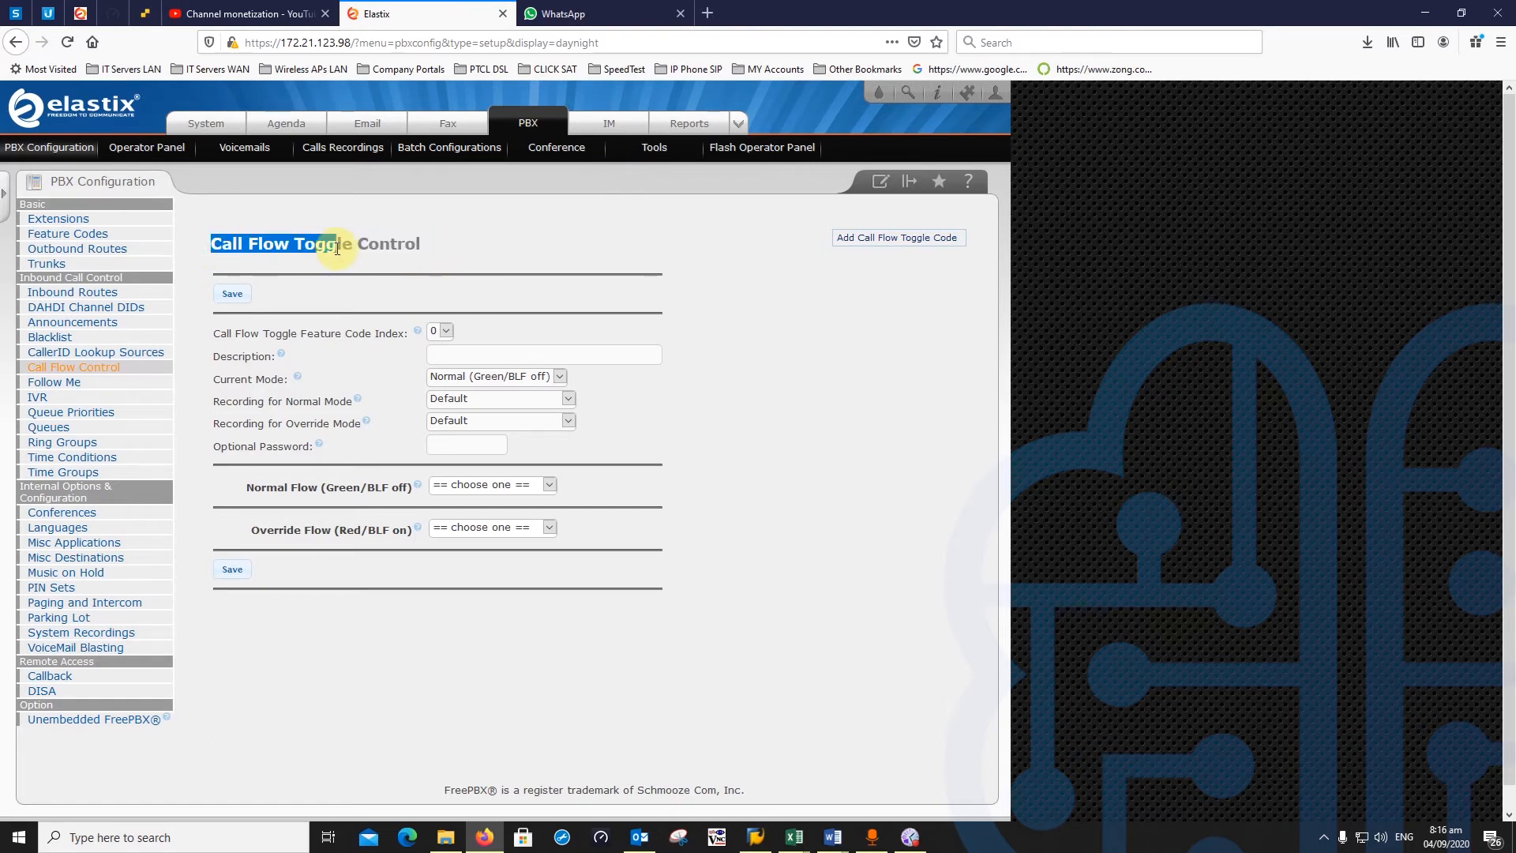
left_click(303, 274)
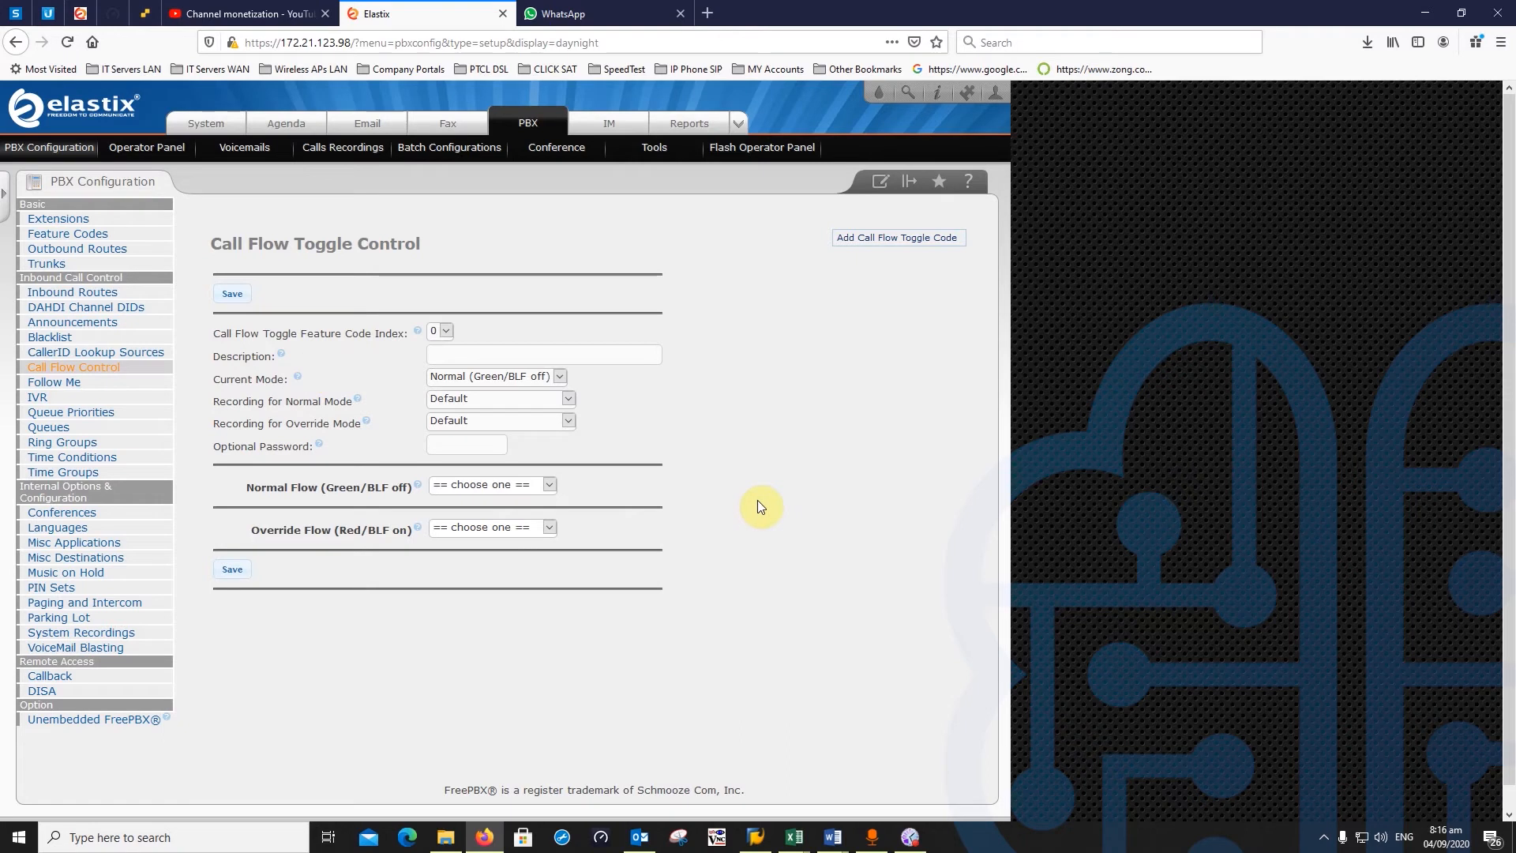
left_click_drag(211, 244, 431, 246)
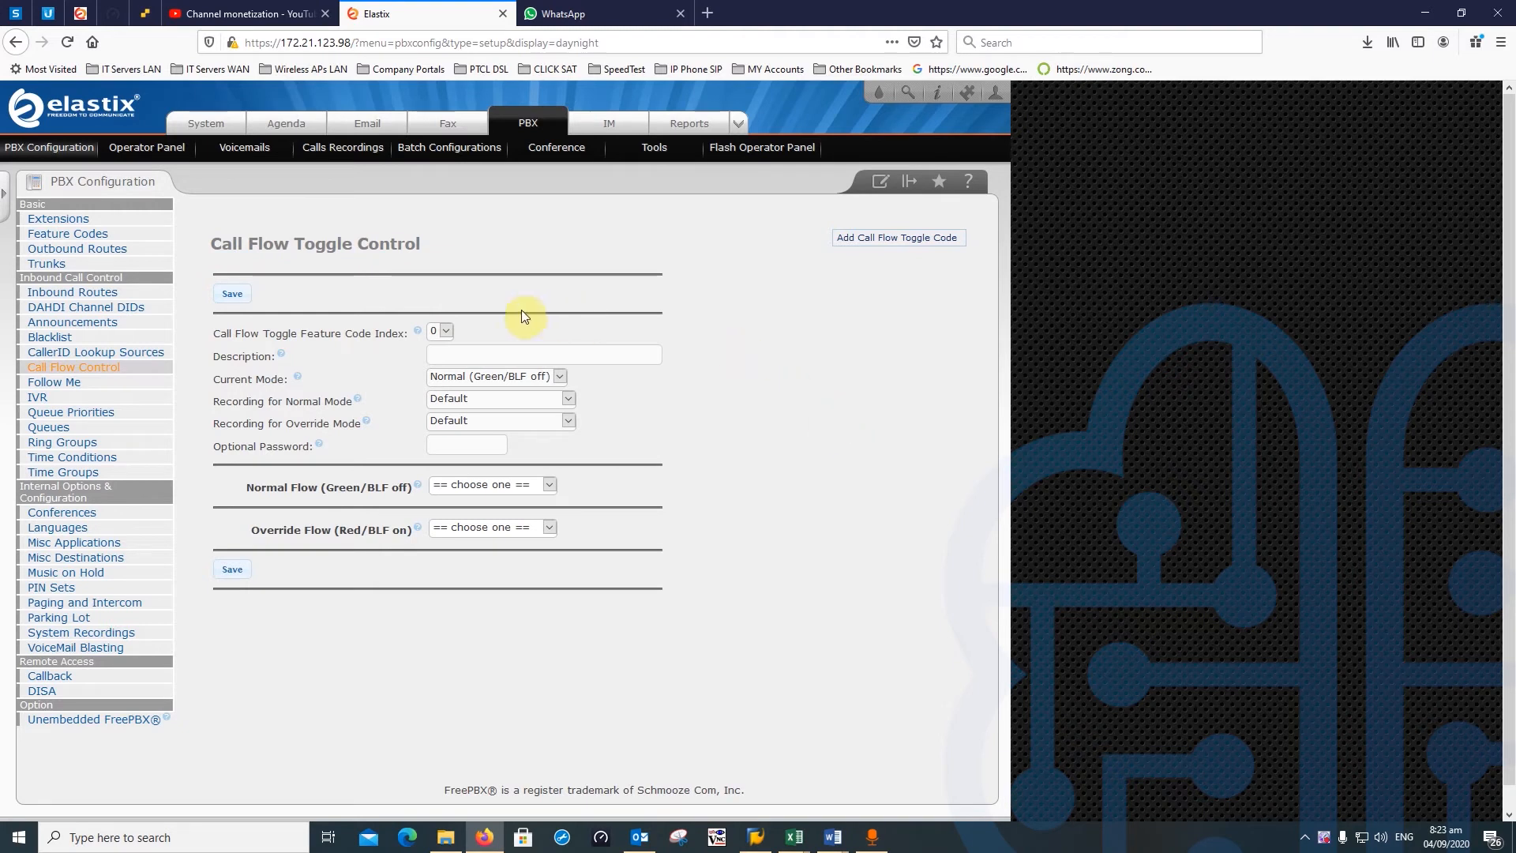
left_click(445, 330)
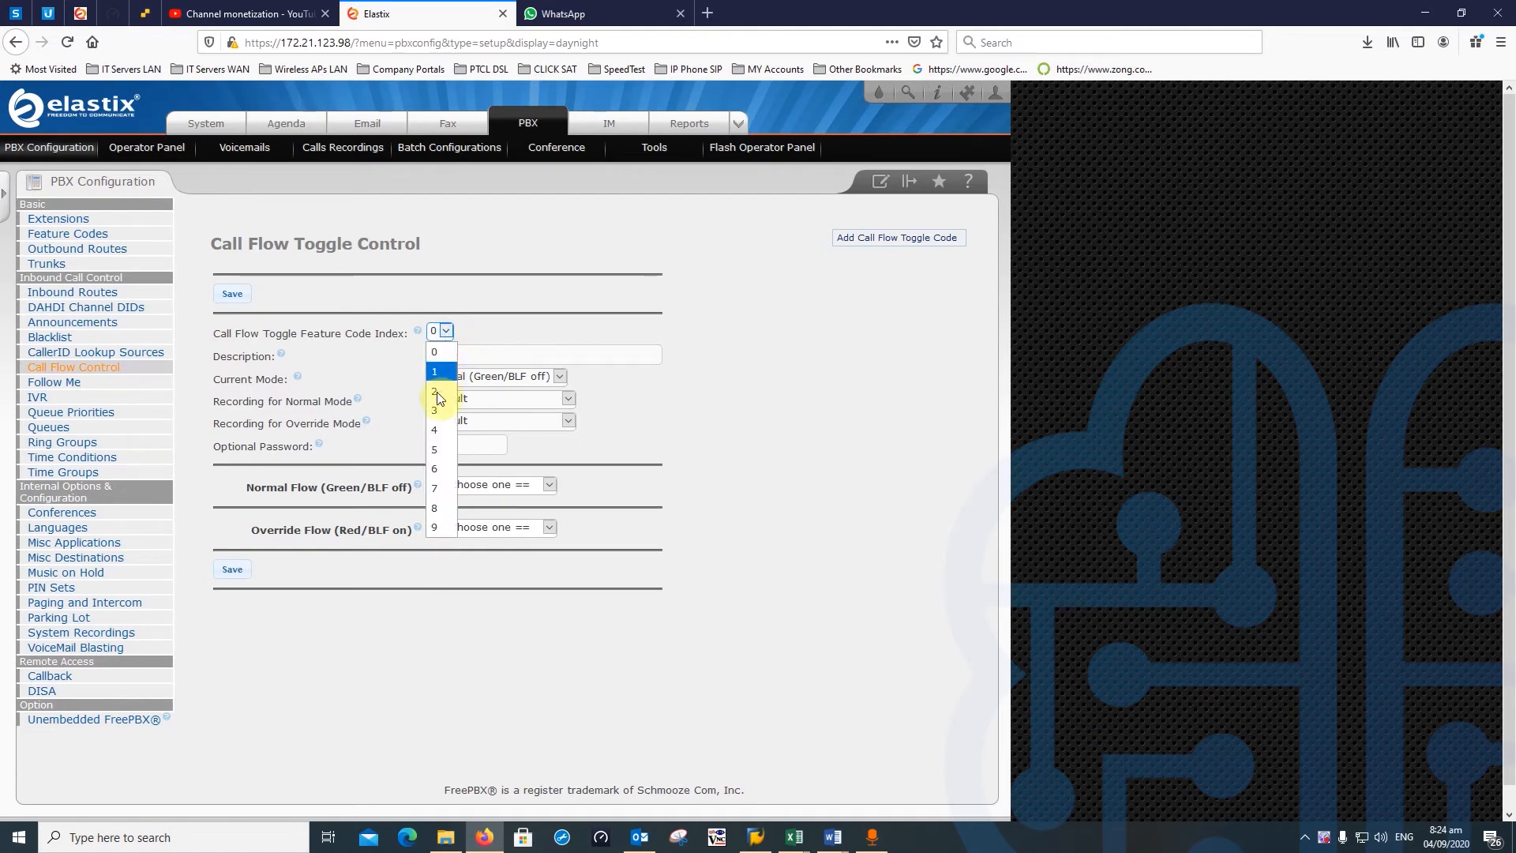
left_click(504, 397)
left_click(444, 331)
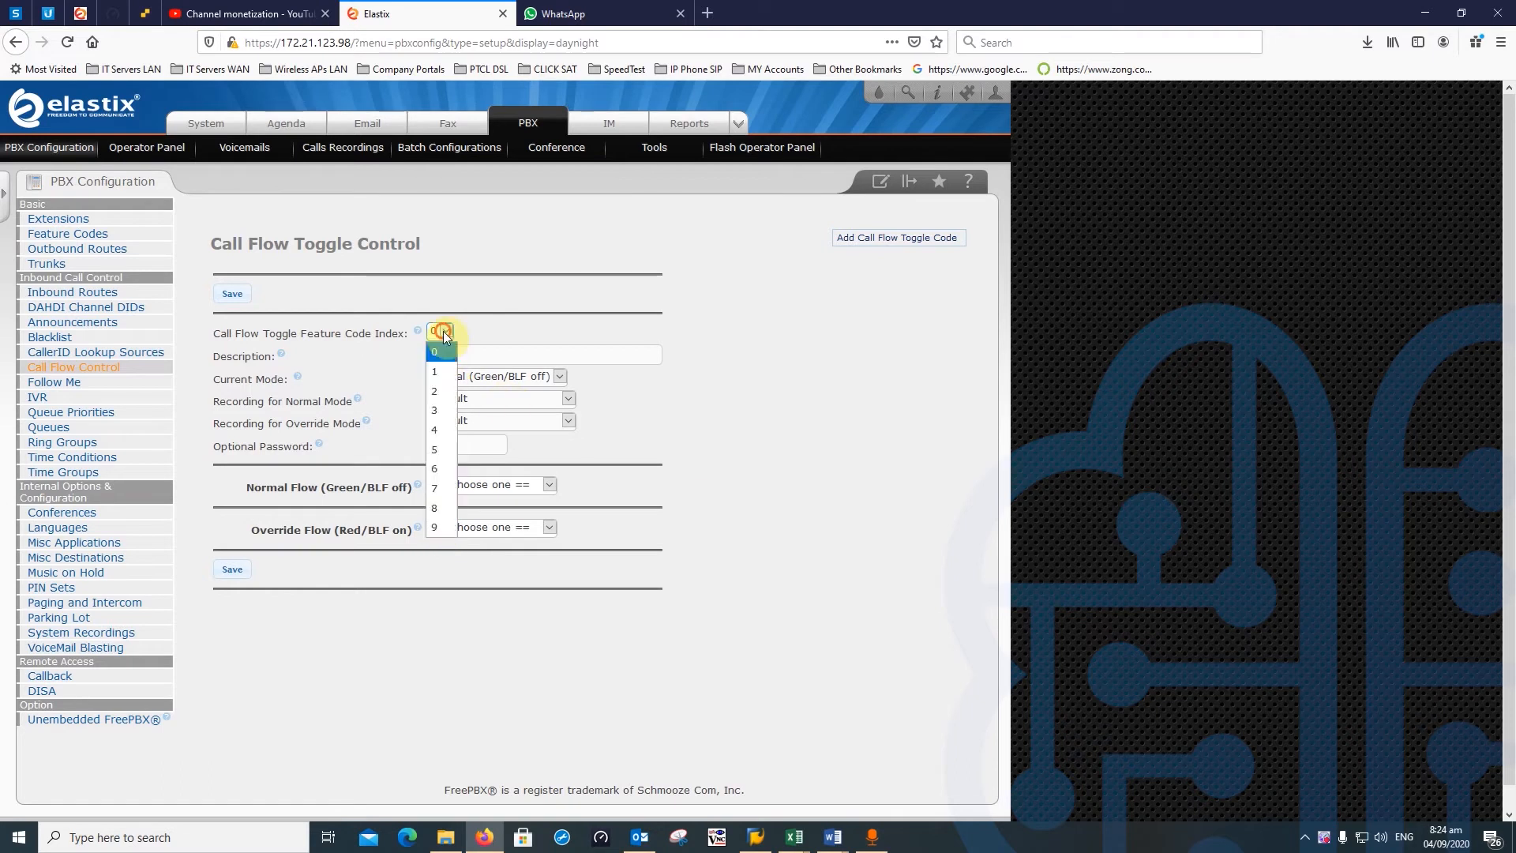
left_click(822, 478)
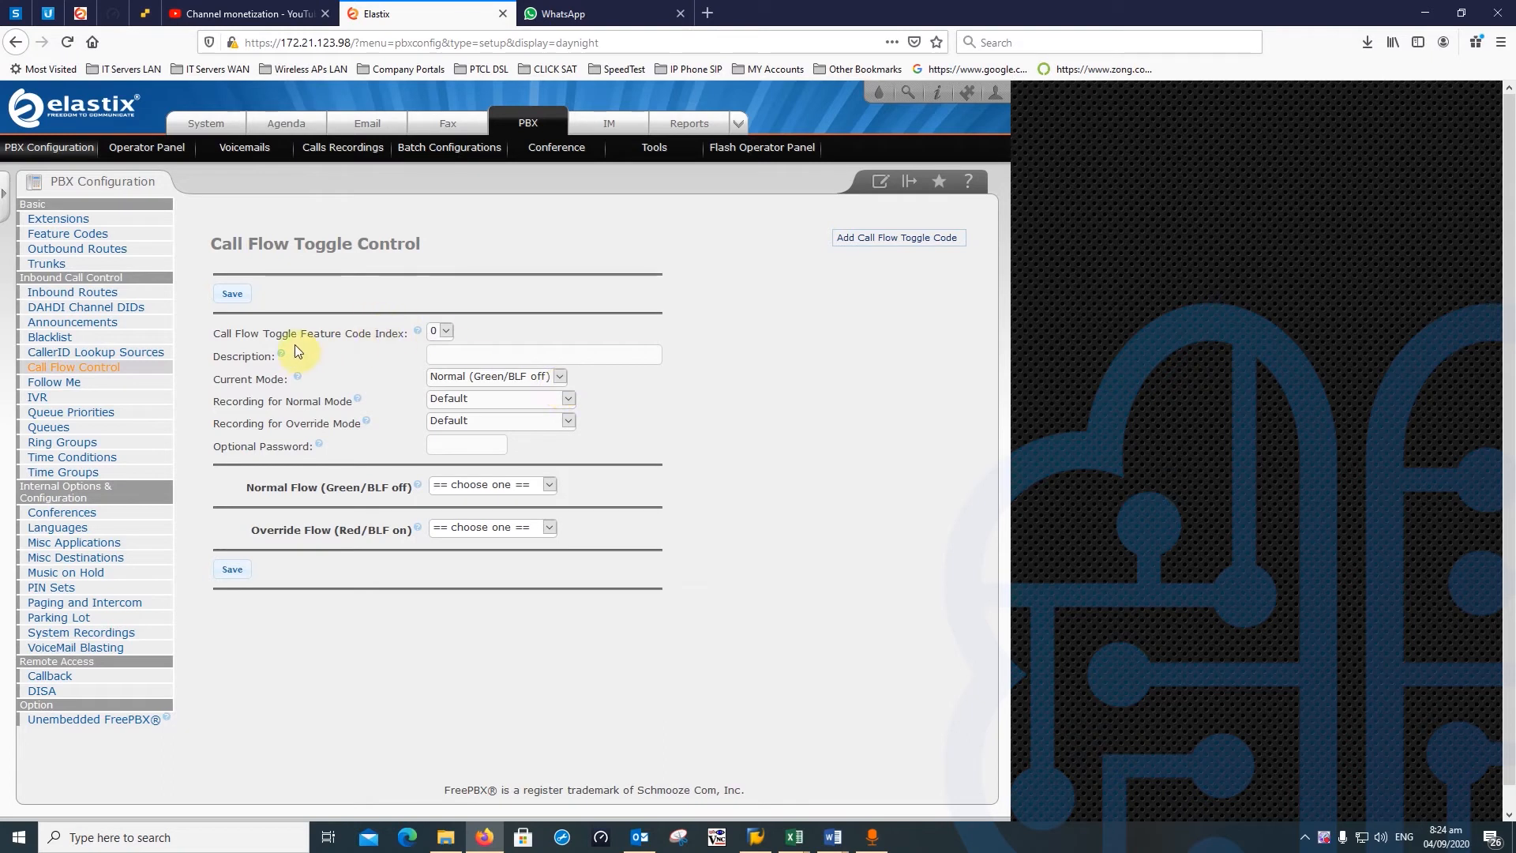
left_click(445, 331)
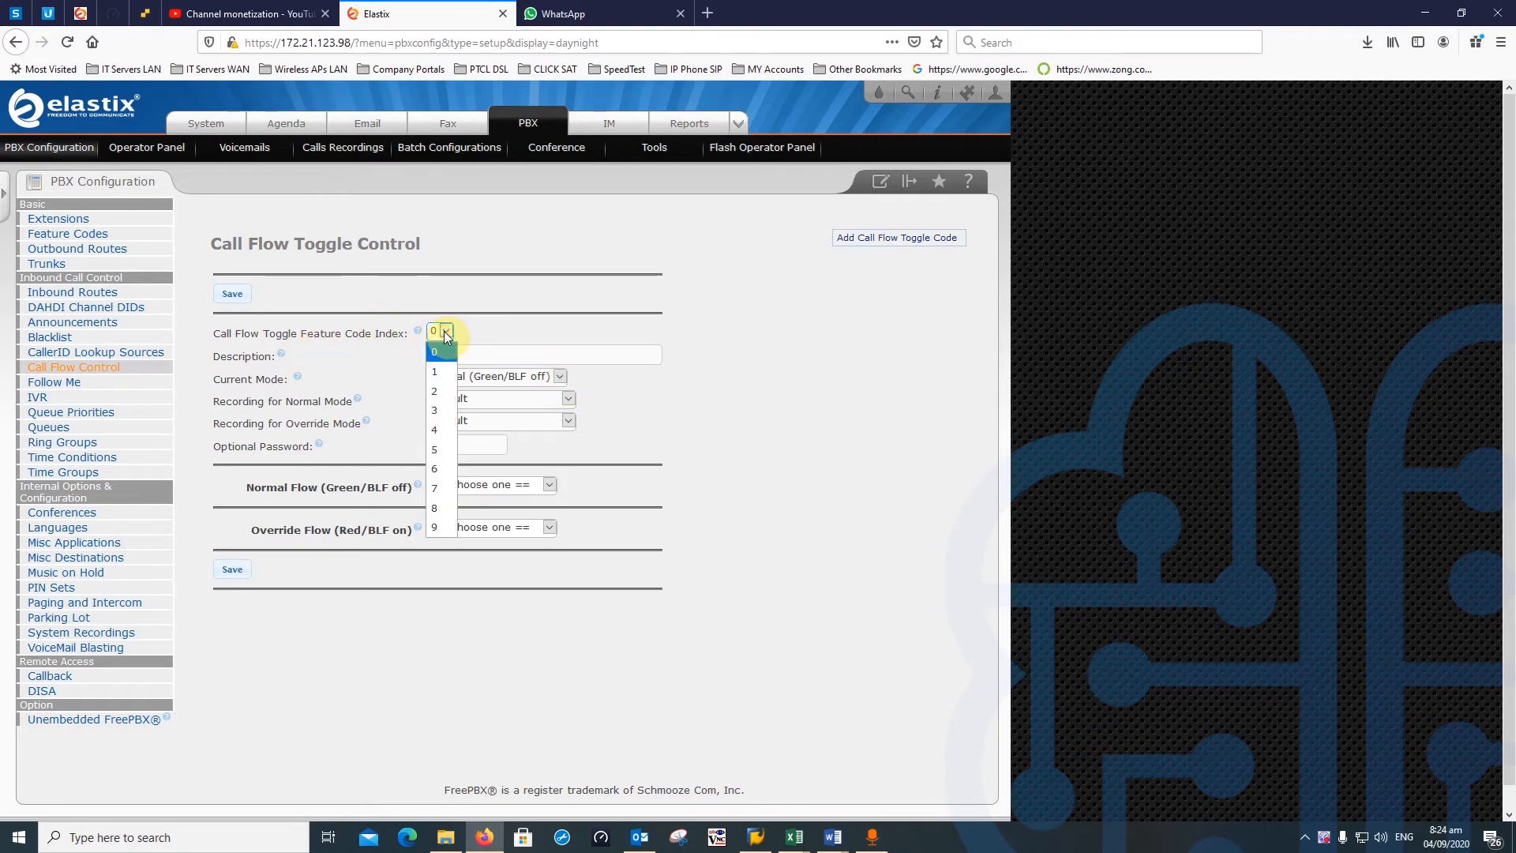
left_click(447, 332)
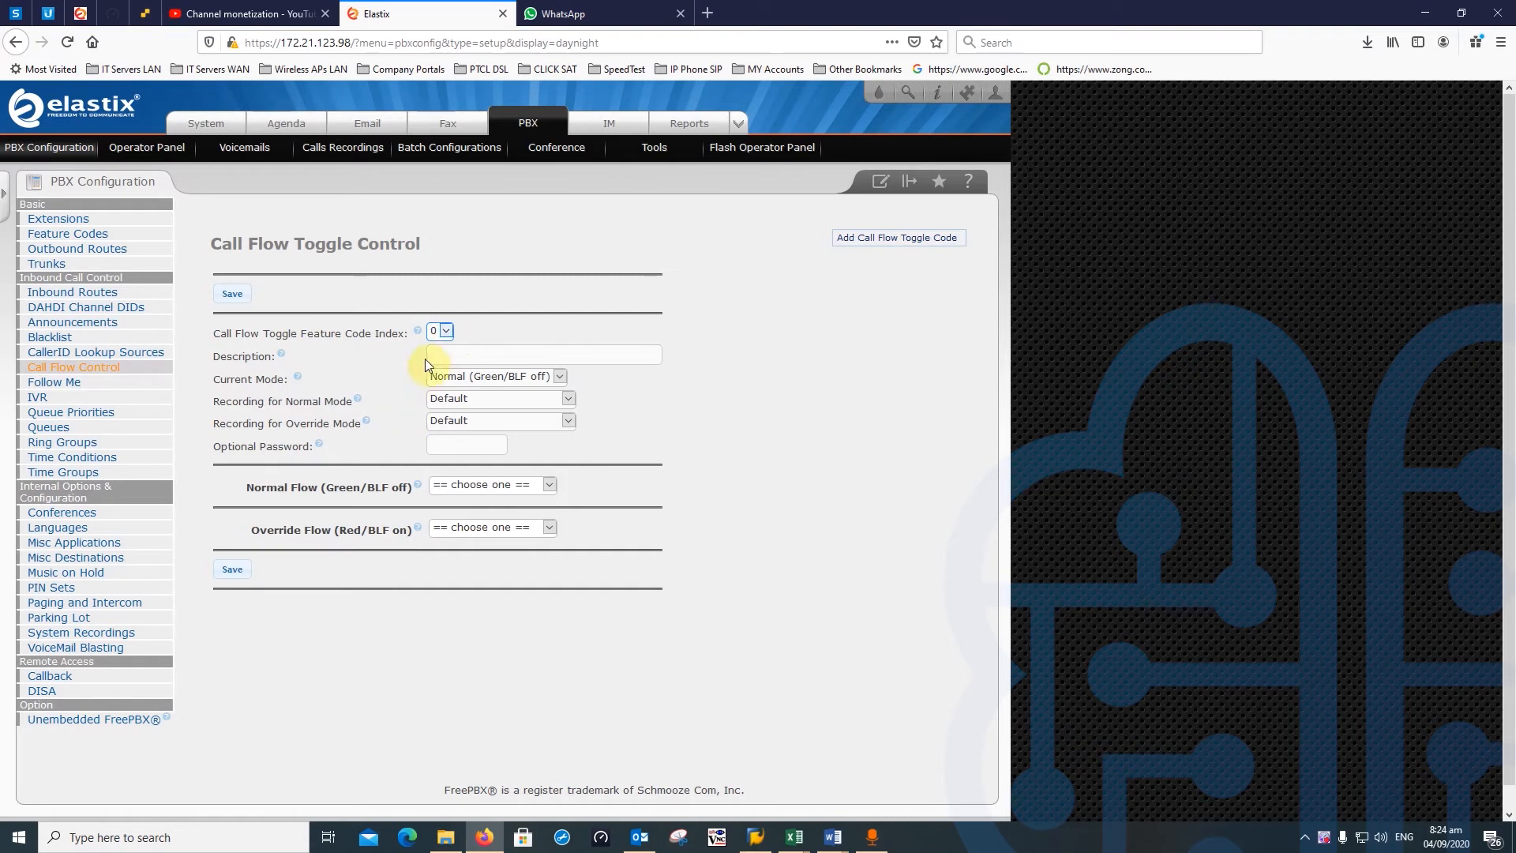
- Keep feature code index 0 and enter the description 'Closed'
left_click(447, 331)
left_click(446, 331)
left_click(435, 356)
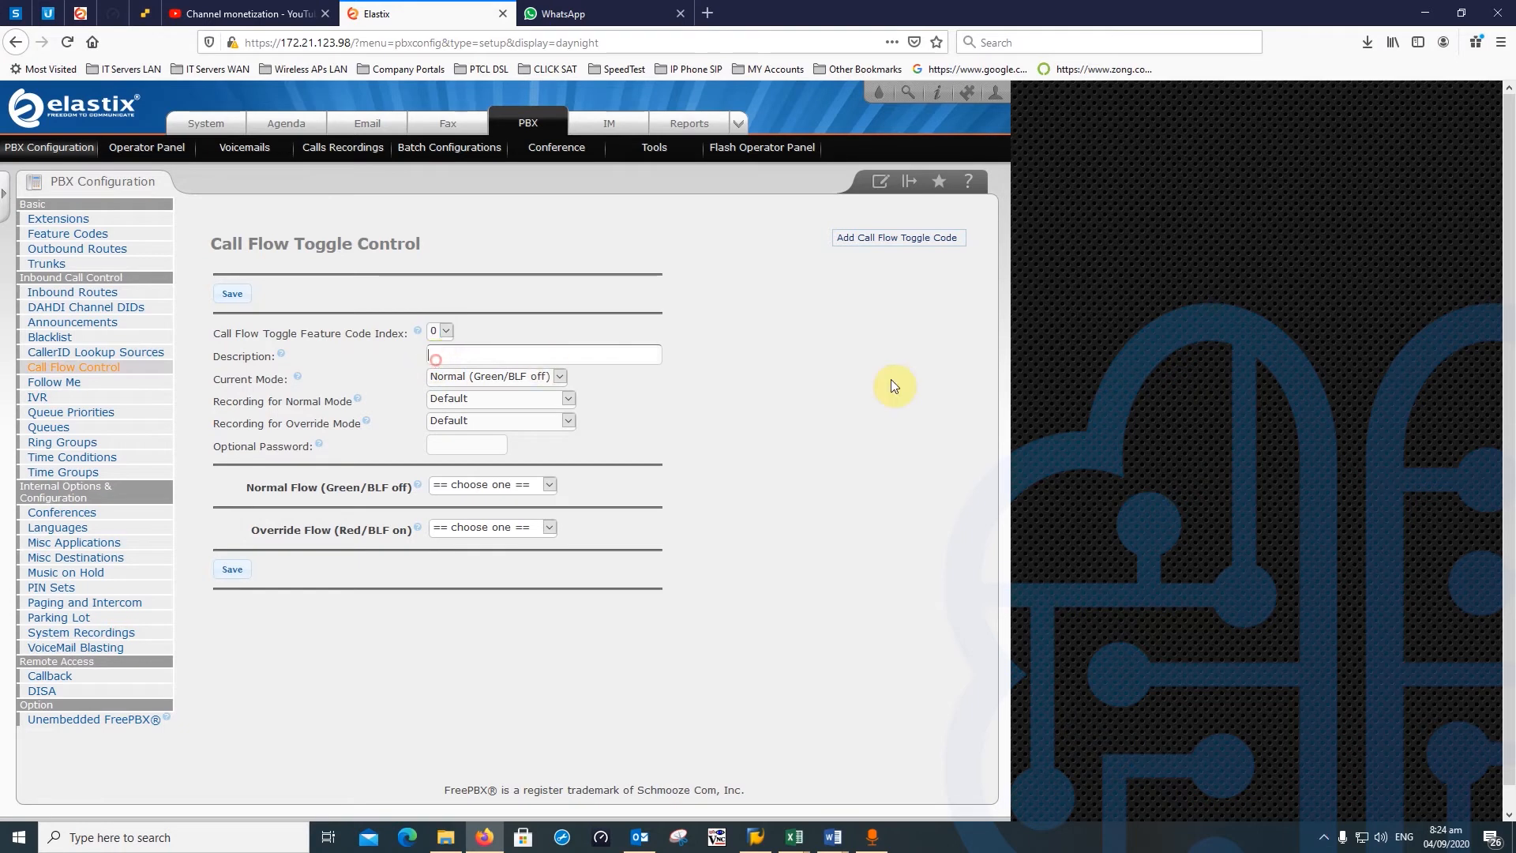
type("C")
key("Down")
key("Return")
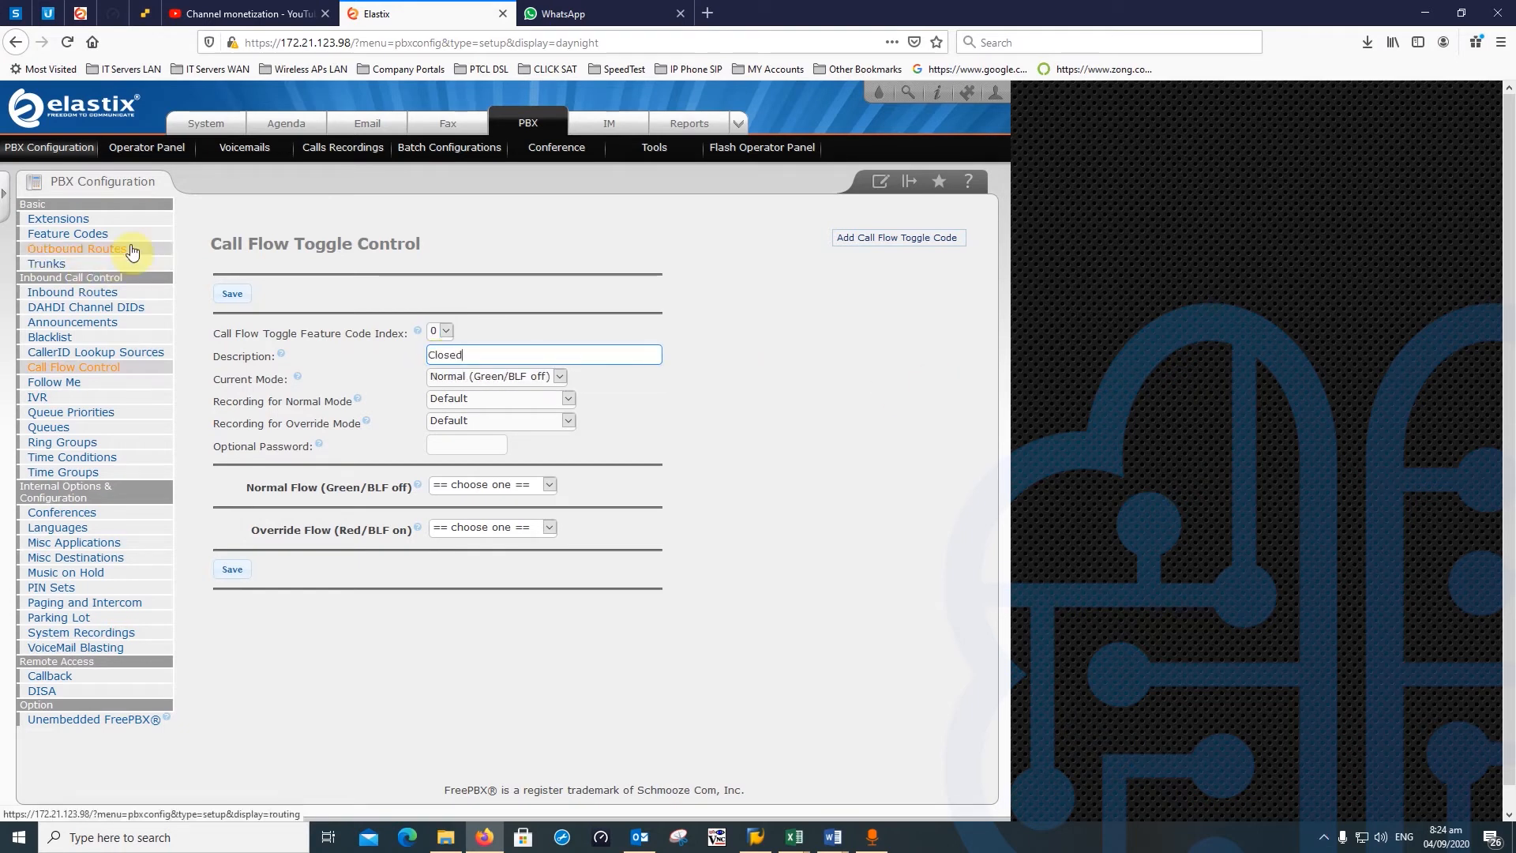
- Confirm the current mode stays Normal (Green/BLF off)
left_click(560, 378)
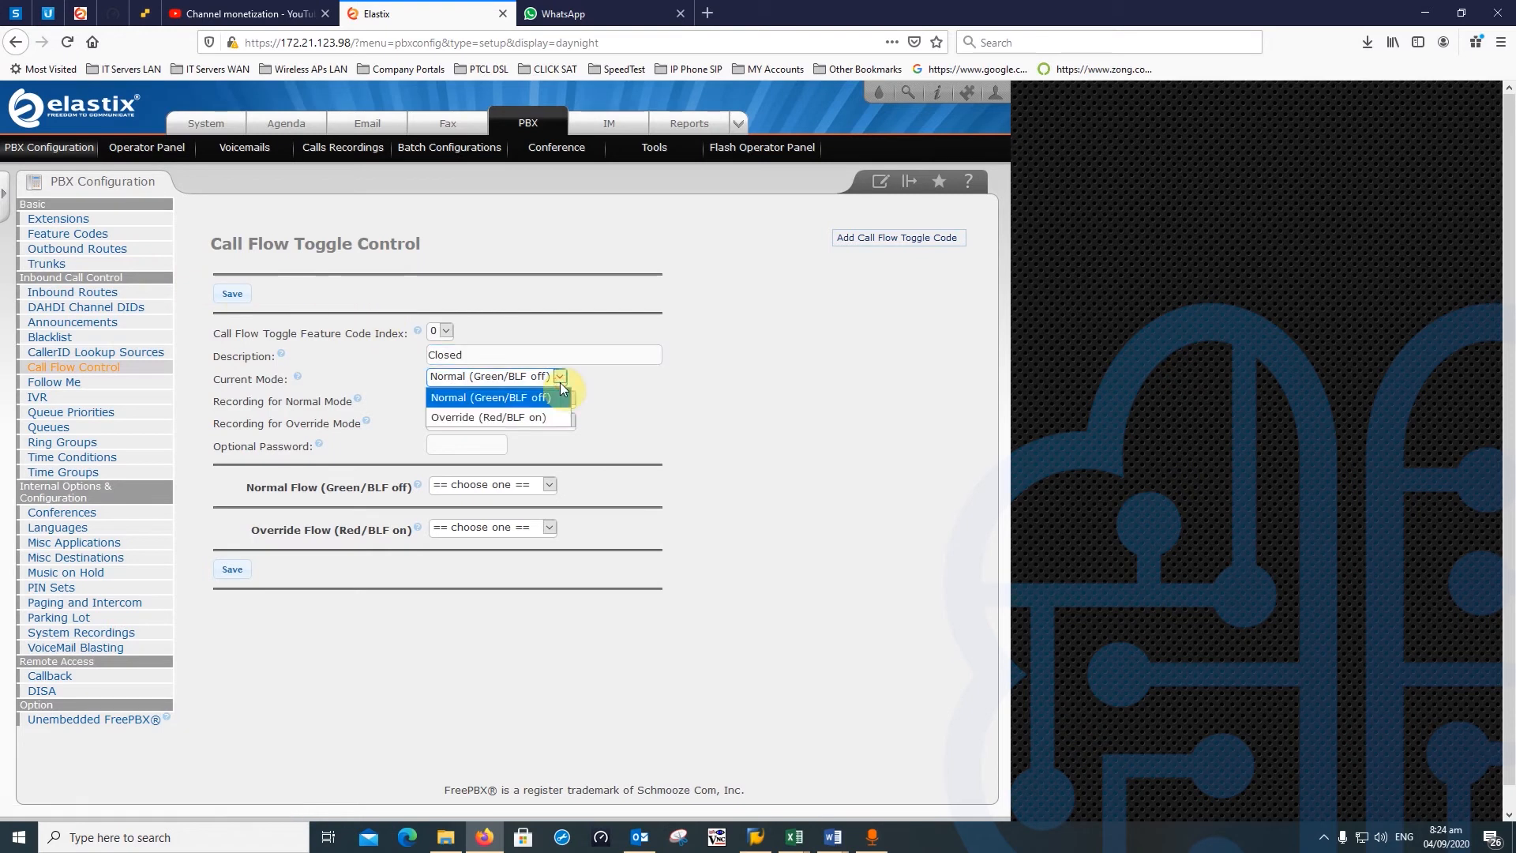
left_click(515, 398)
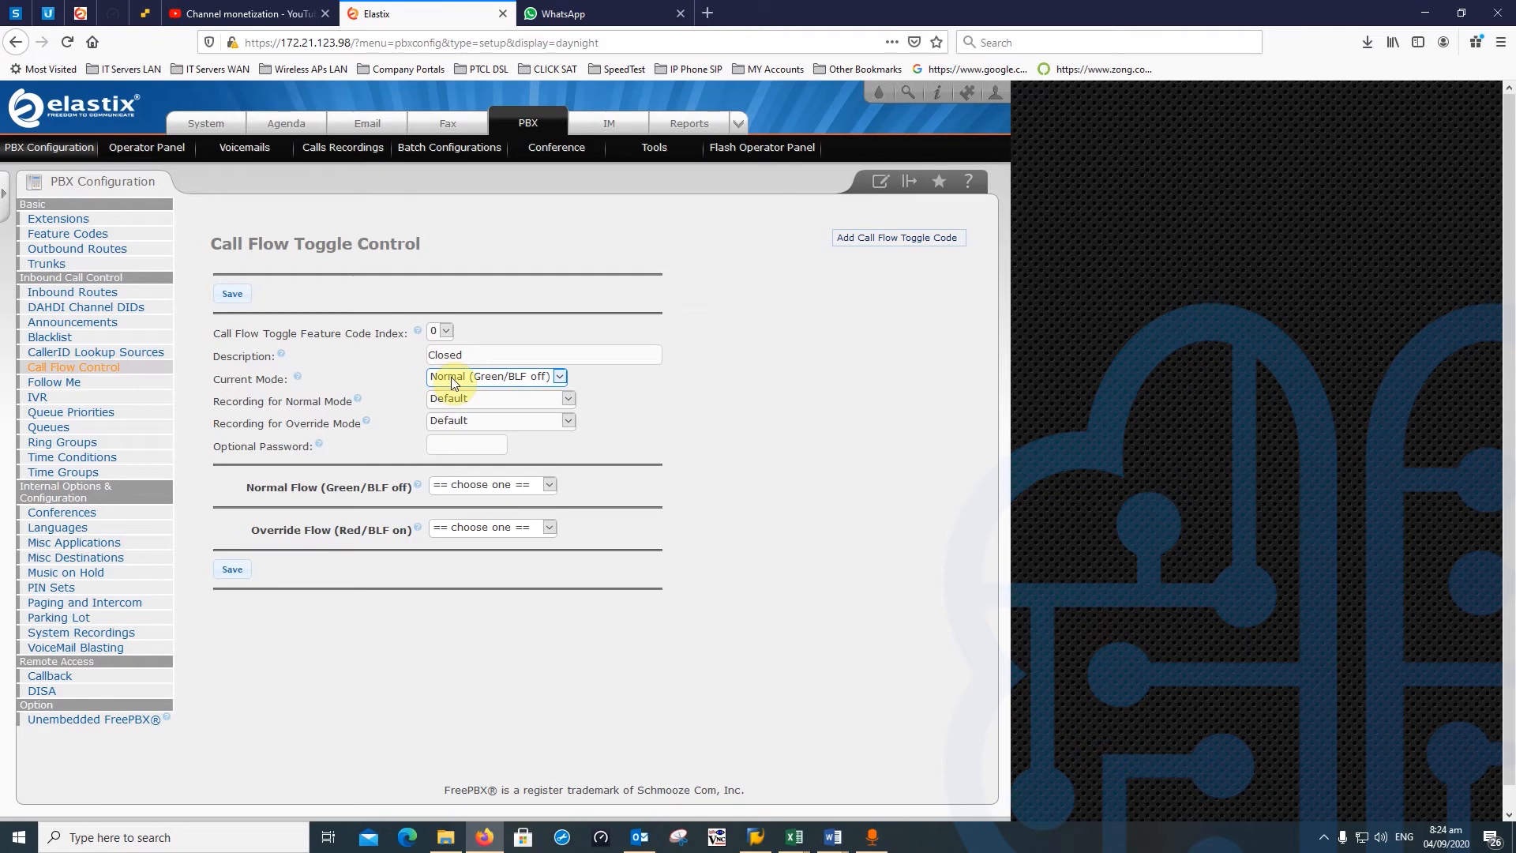
left_click(527, 356)
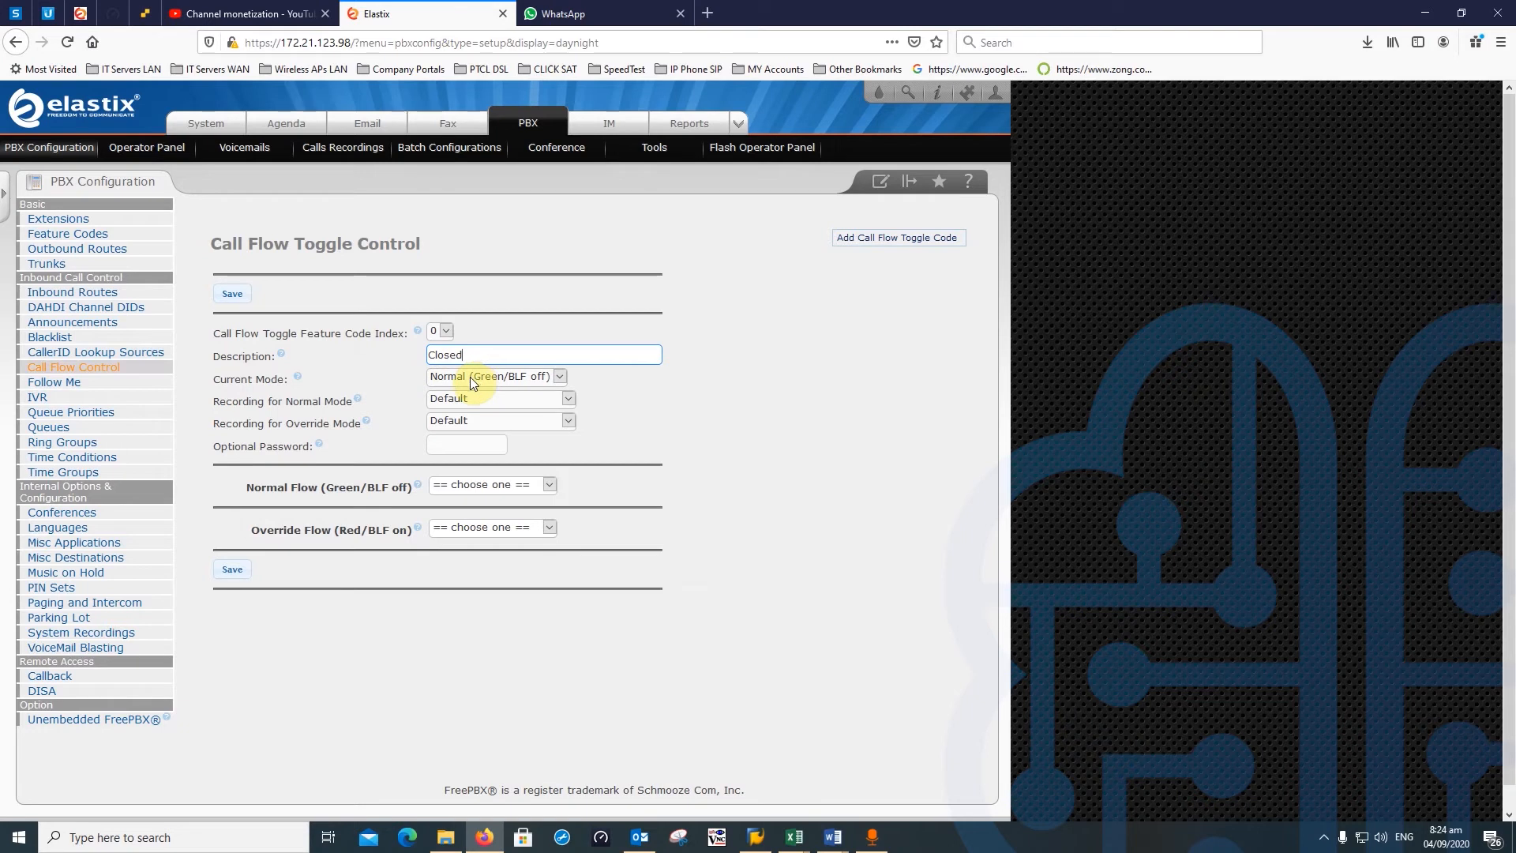
left_click(470, 377)
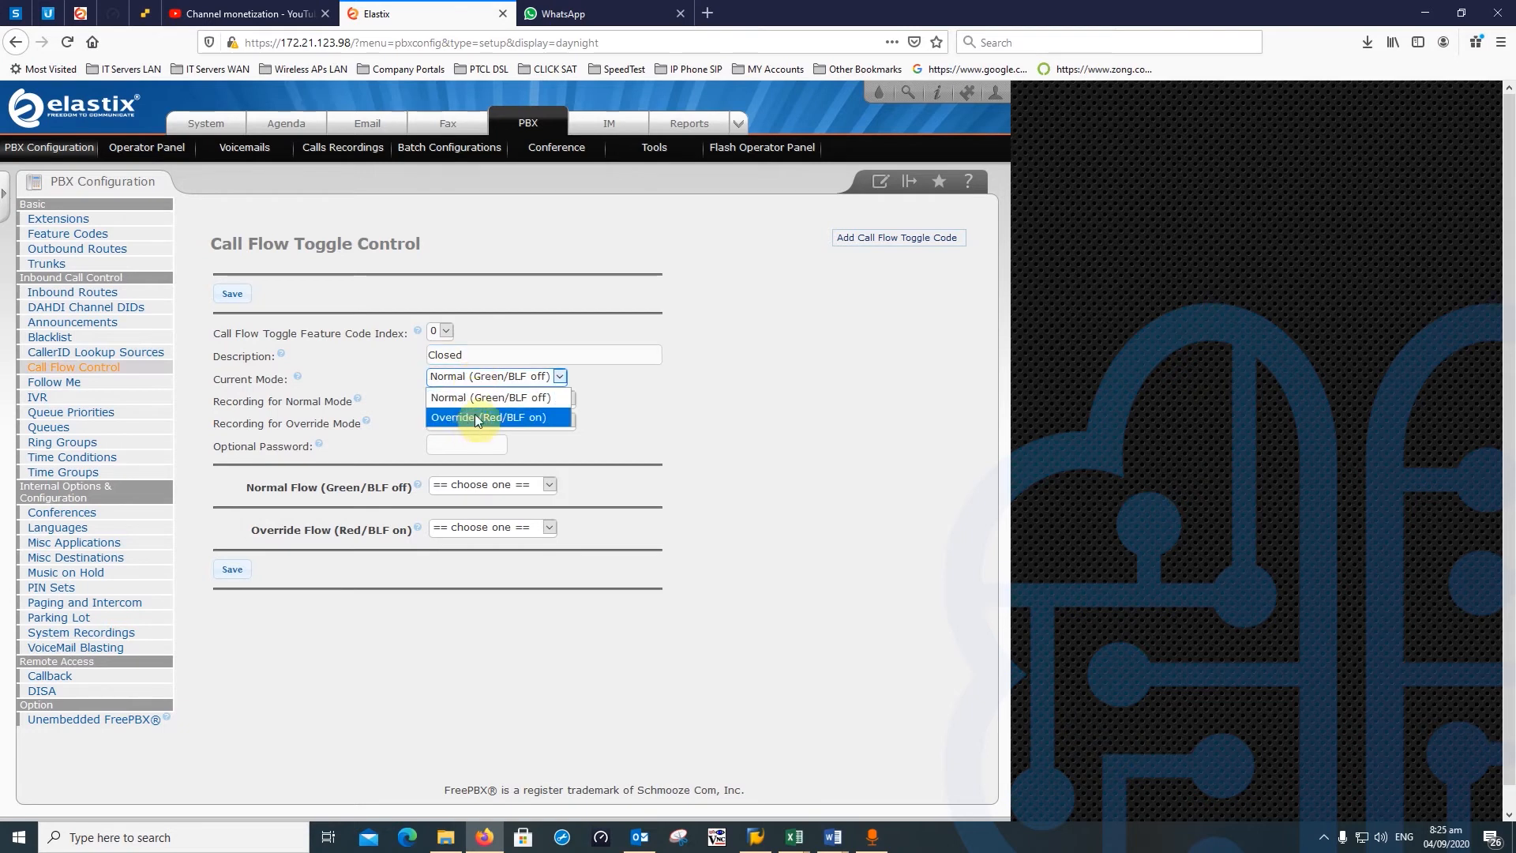
left_click(505, 403)
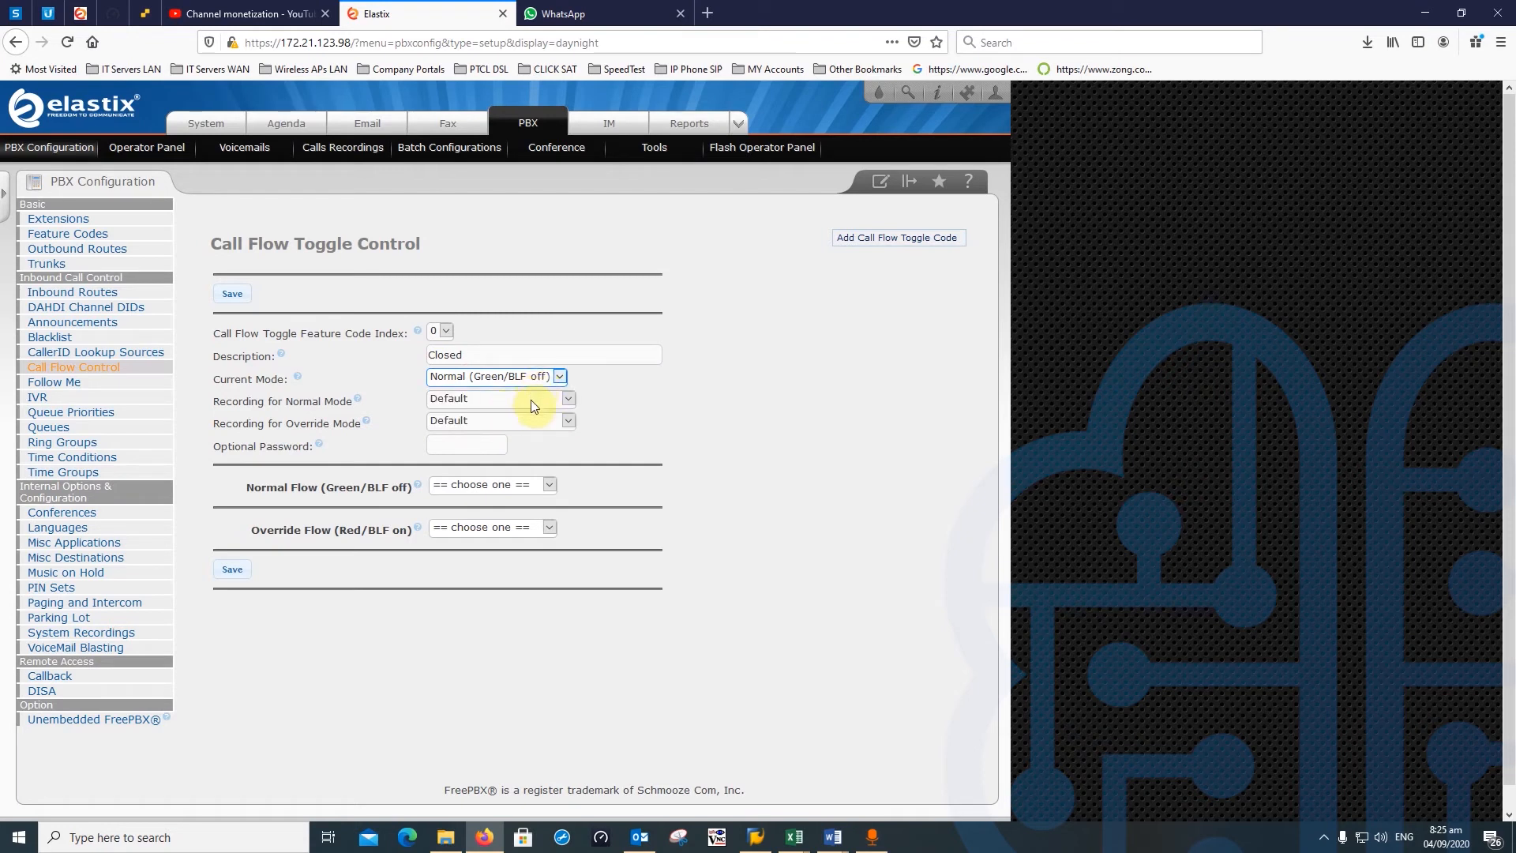
left_click_drag(251, 402, 508, 423)
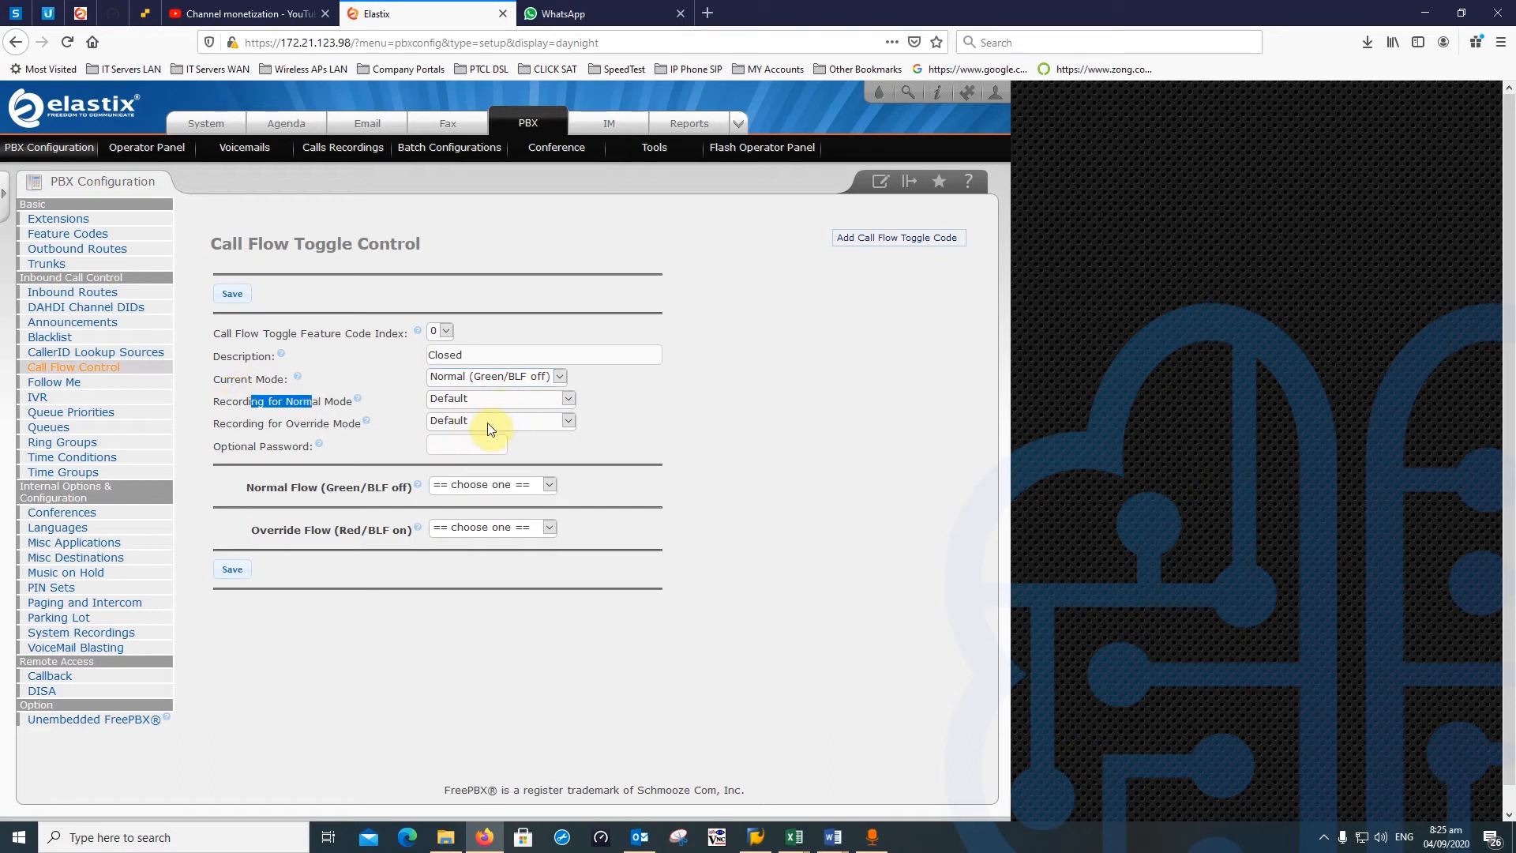
left_click(488, 422)
left_click(487, 423)
key("Tab")
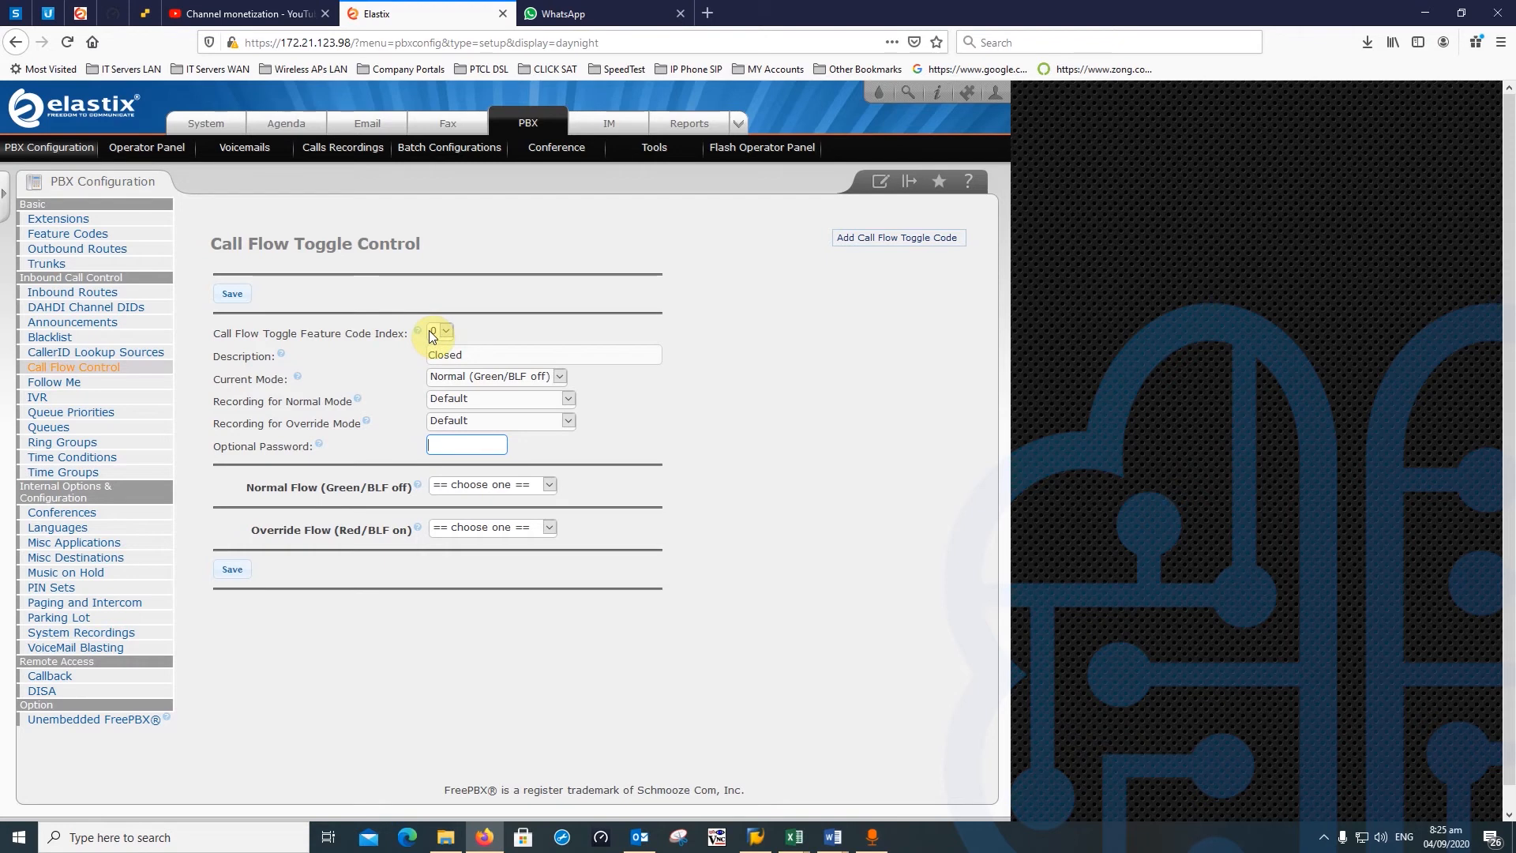
left_click(466, 444)
left_click(446, 330)
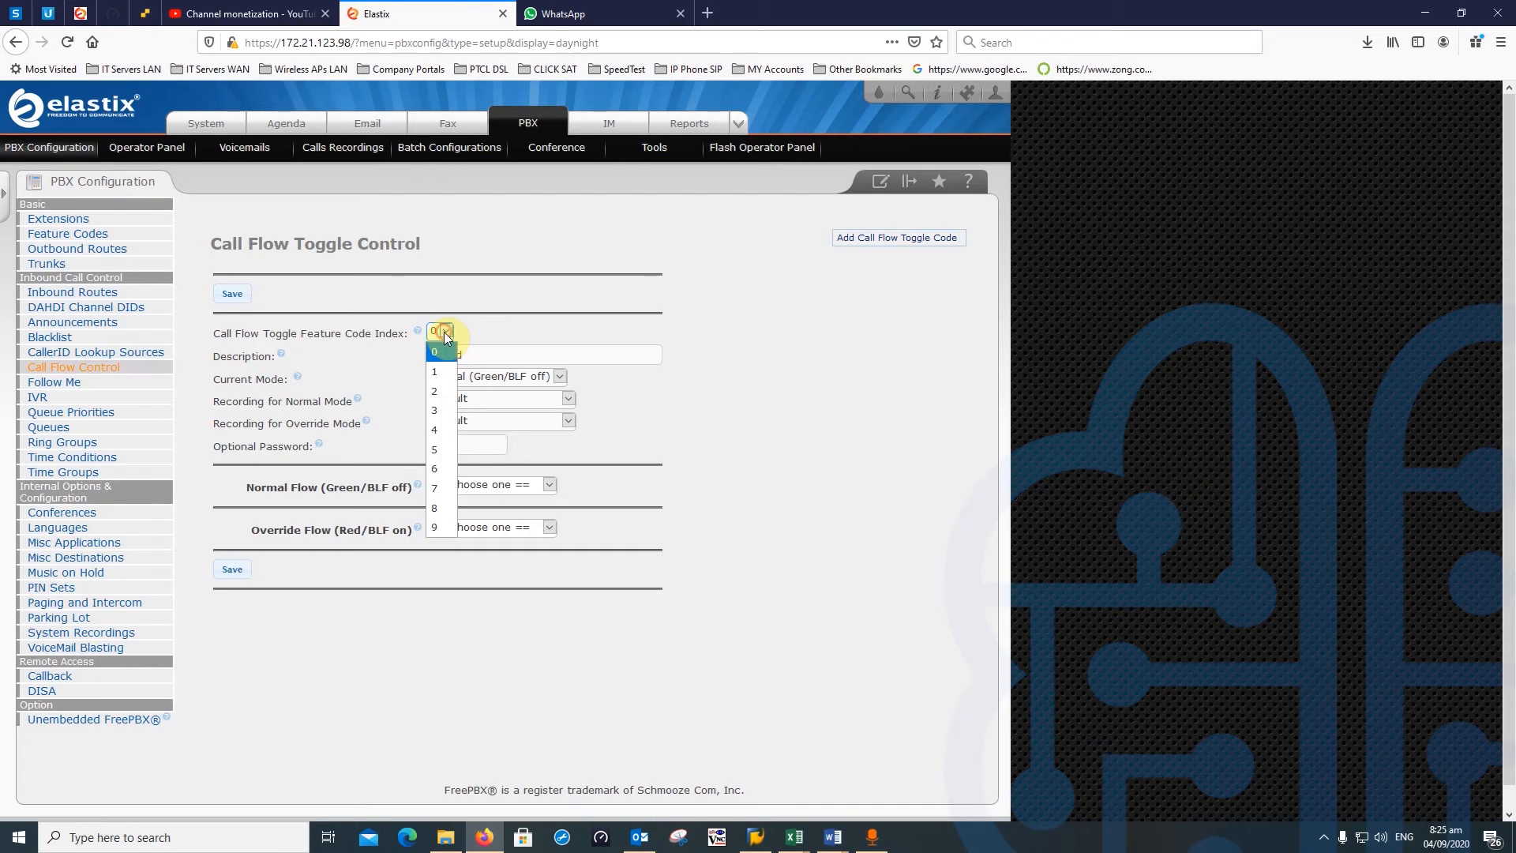
left_click(440, 352)
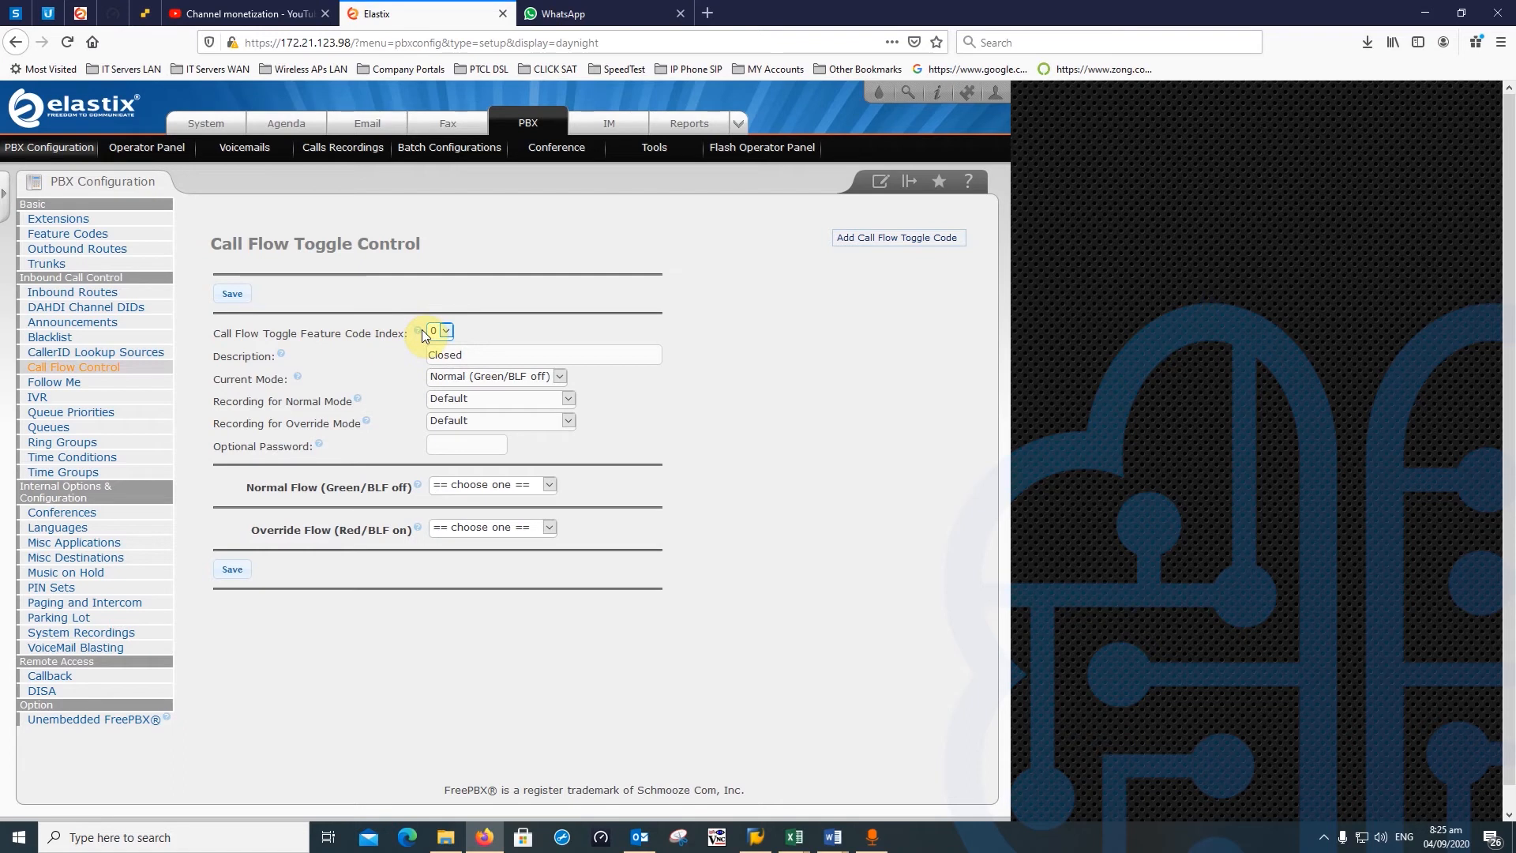
left_click(444, 331)
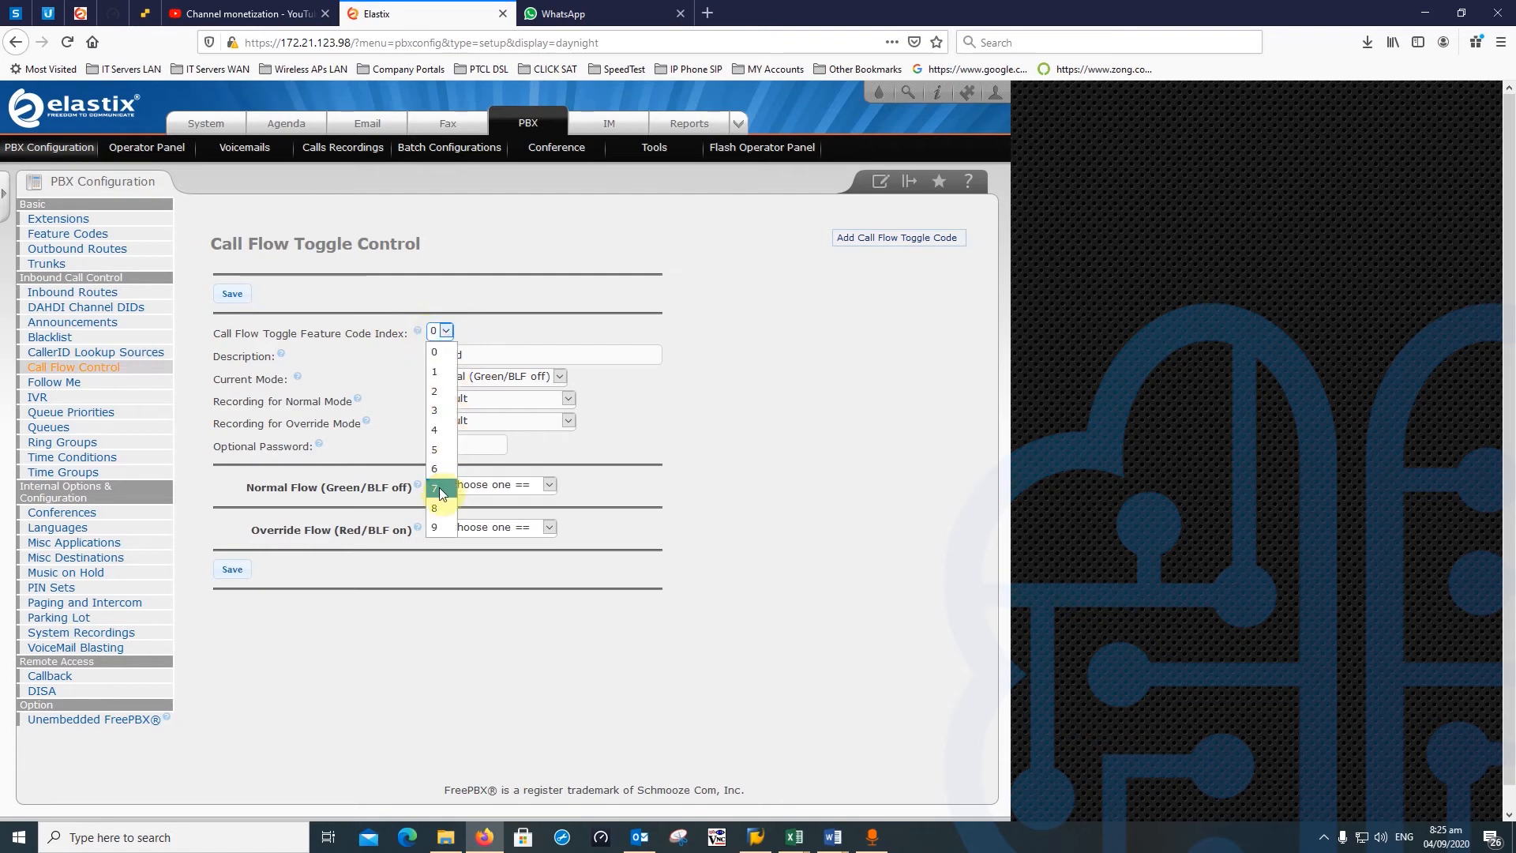
left_click(436, 529)
left_click(442, 331)
left_click(442, 353)
left_click(795, 360)
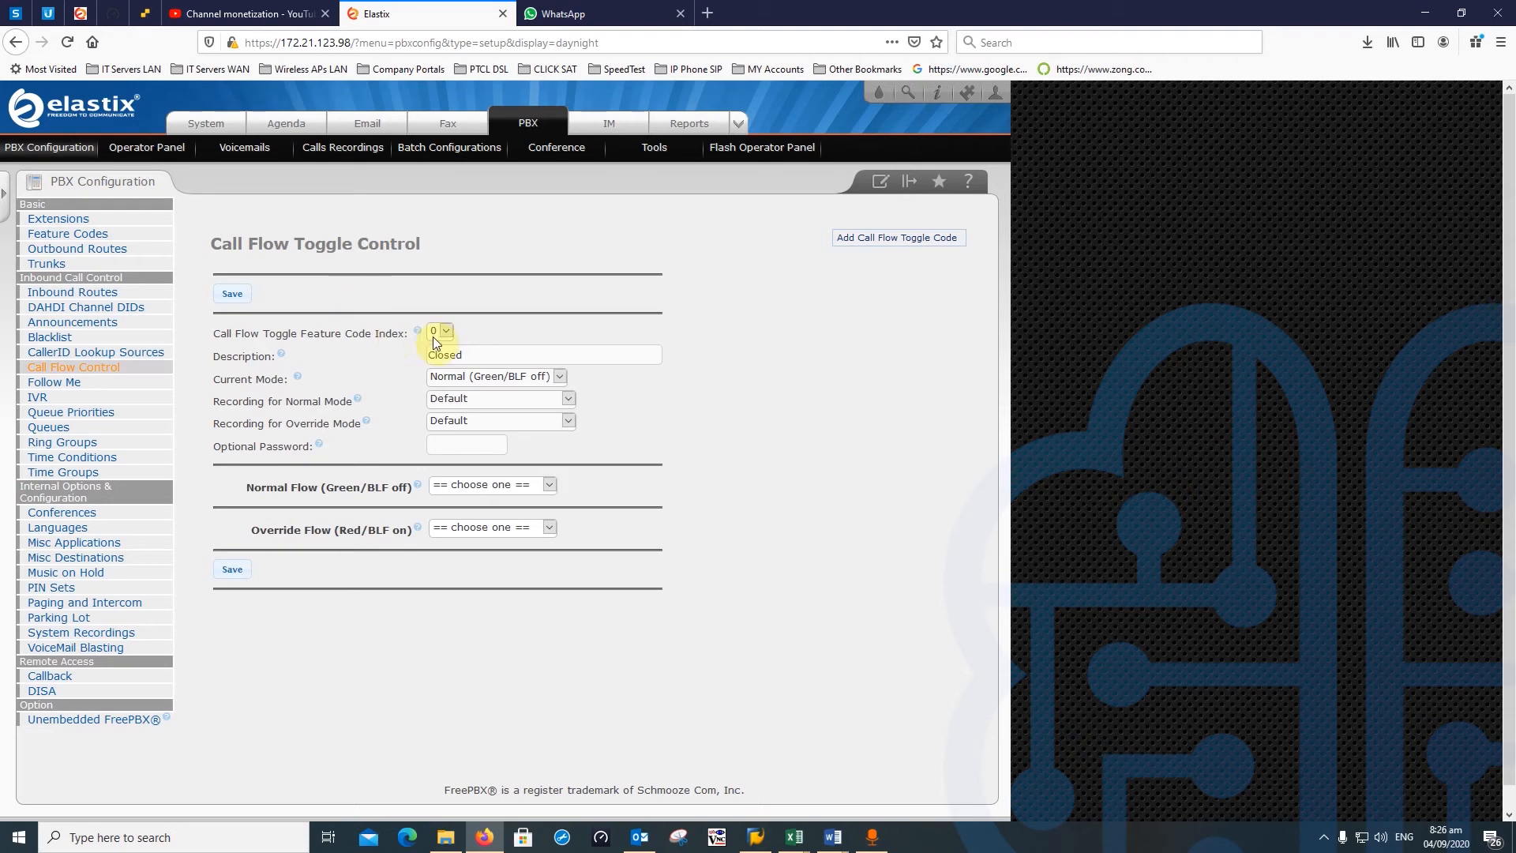
left_click(485, 379)
left_click(472, 415)
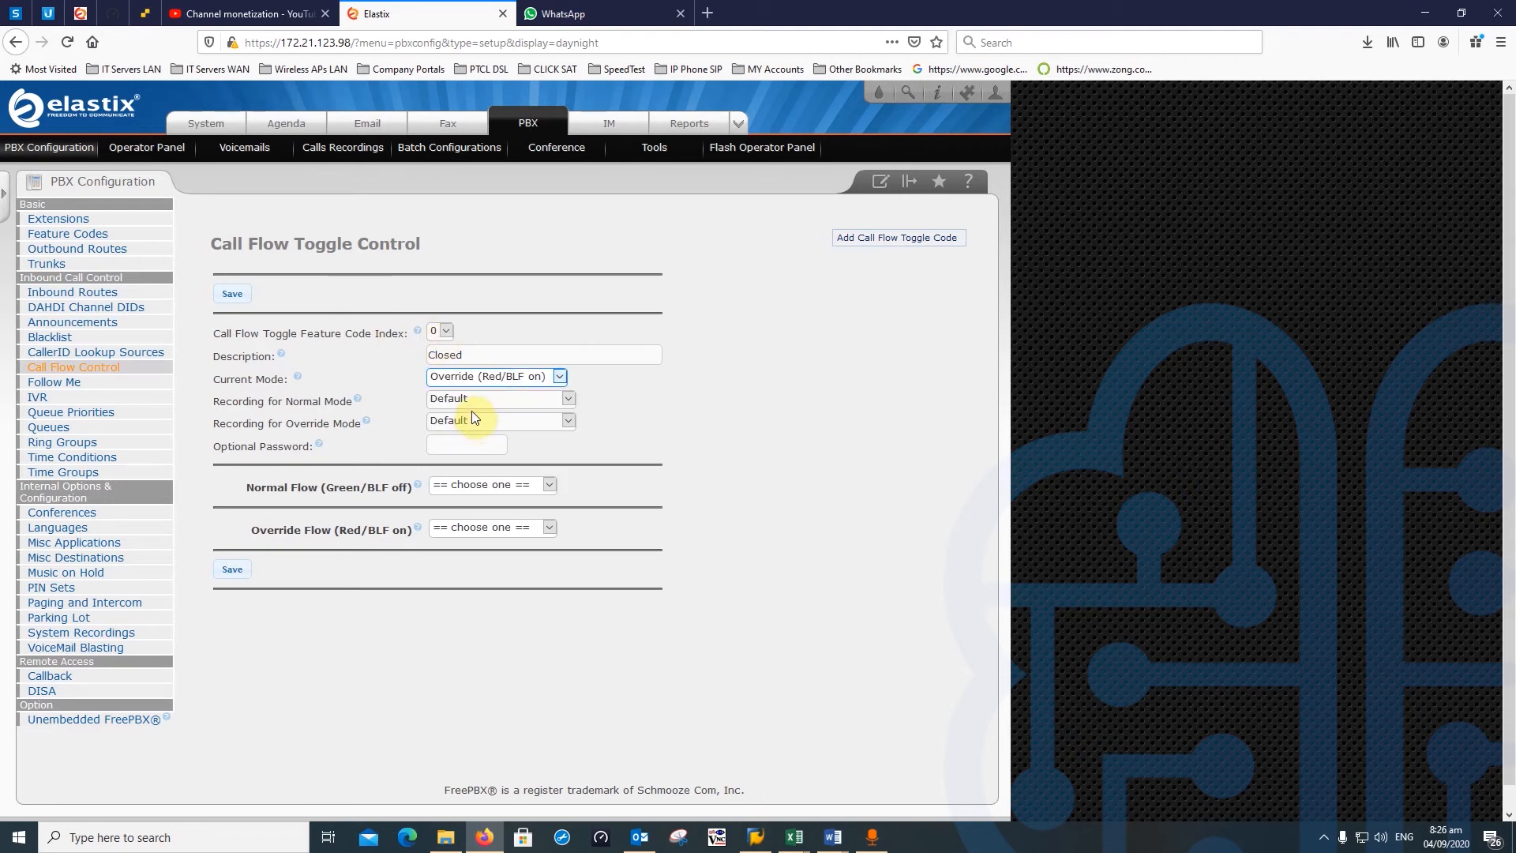
left_click(486, 379)
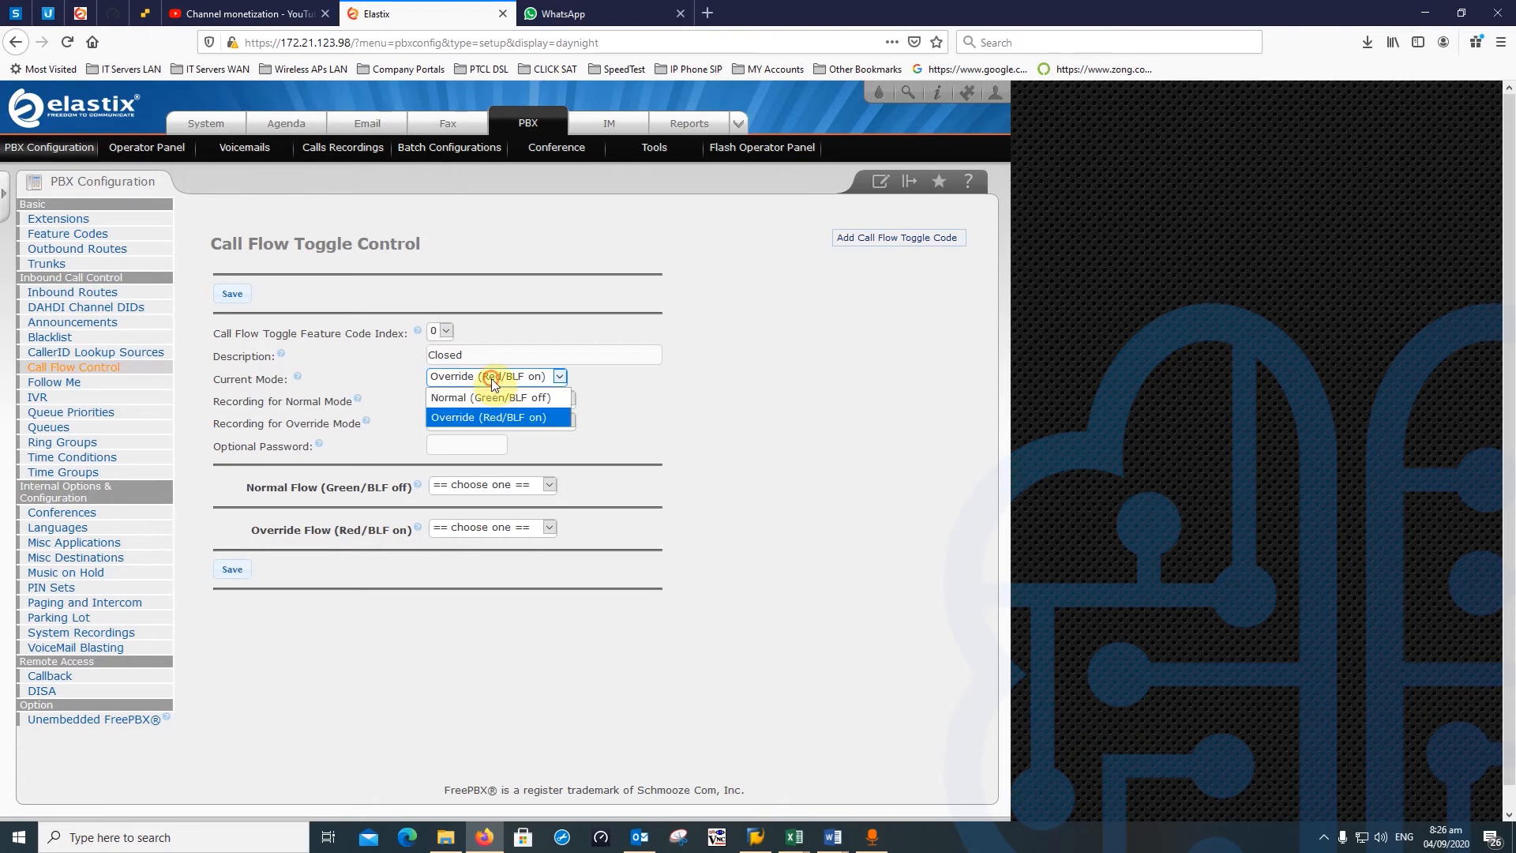
left_click(471, 416)
left_click(472, 529)
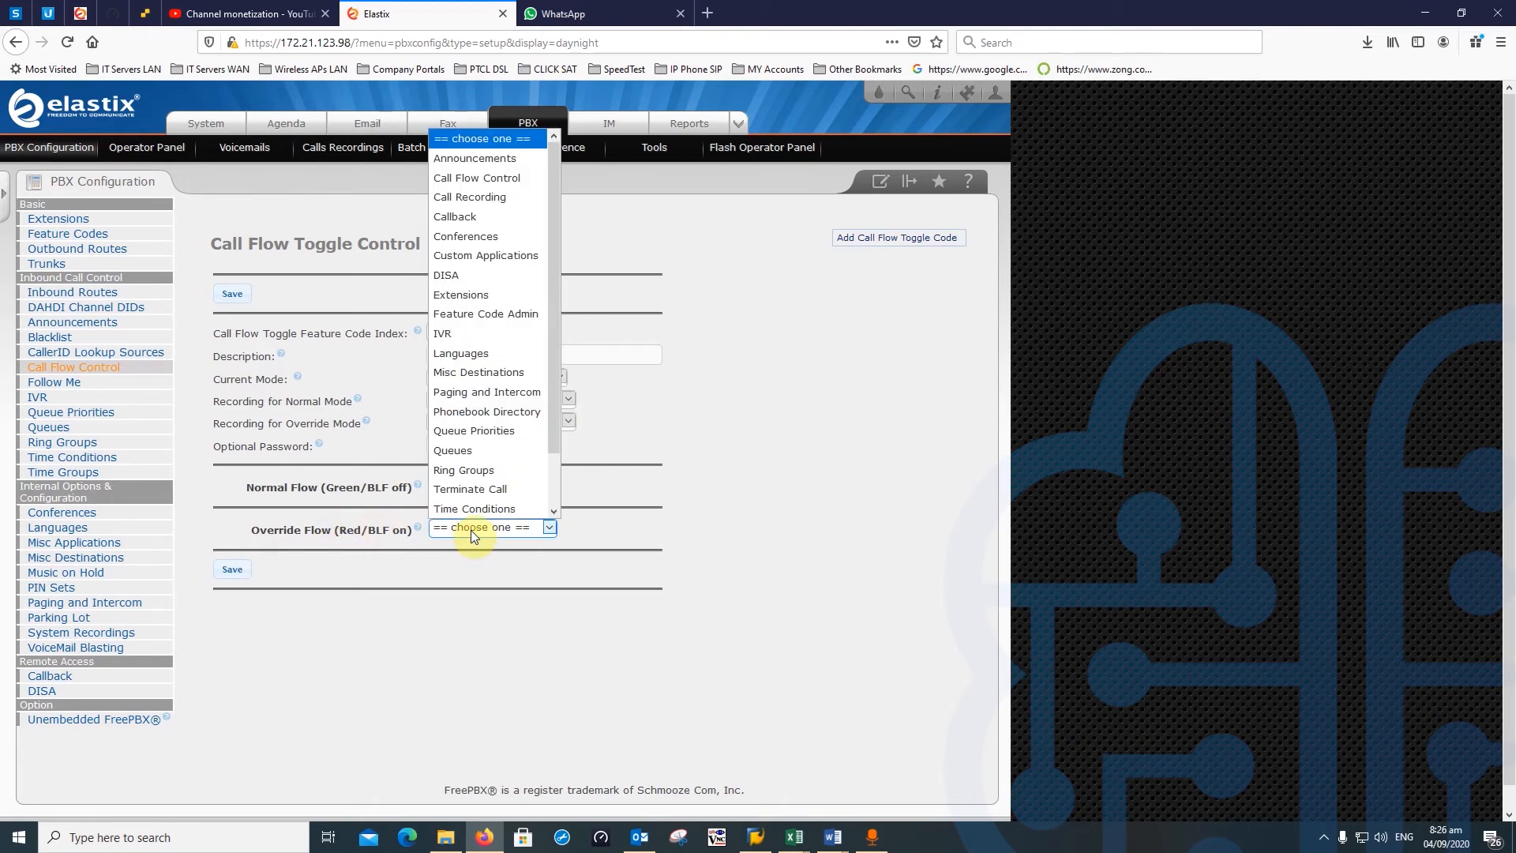
left_click(474, 529)
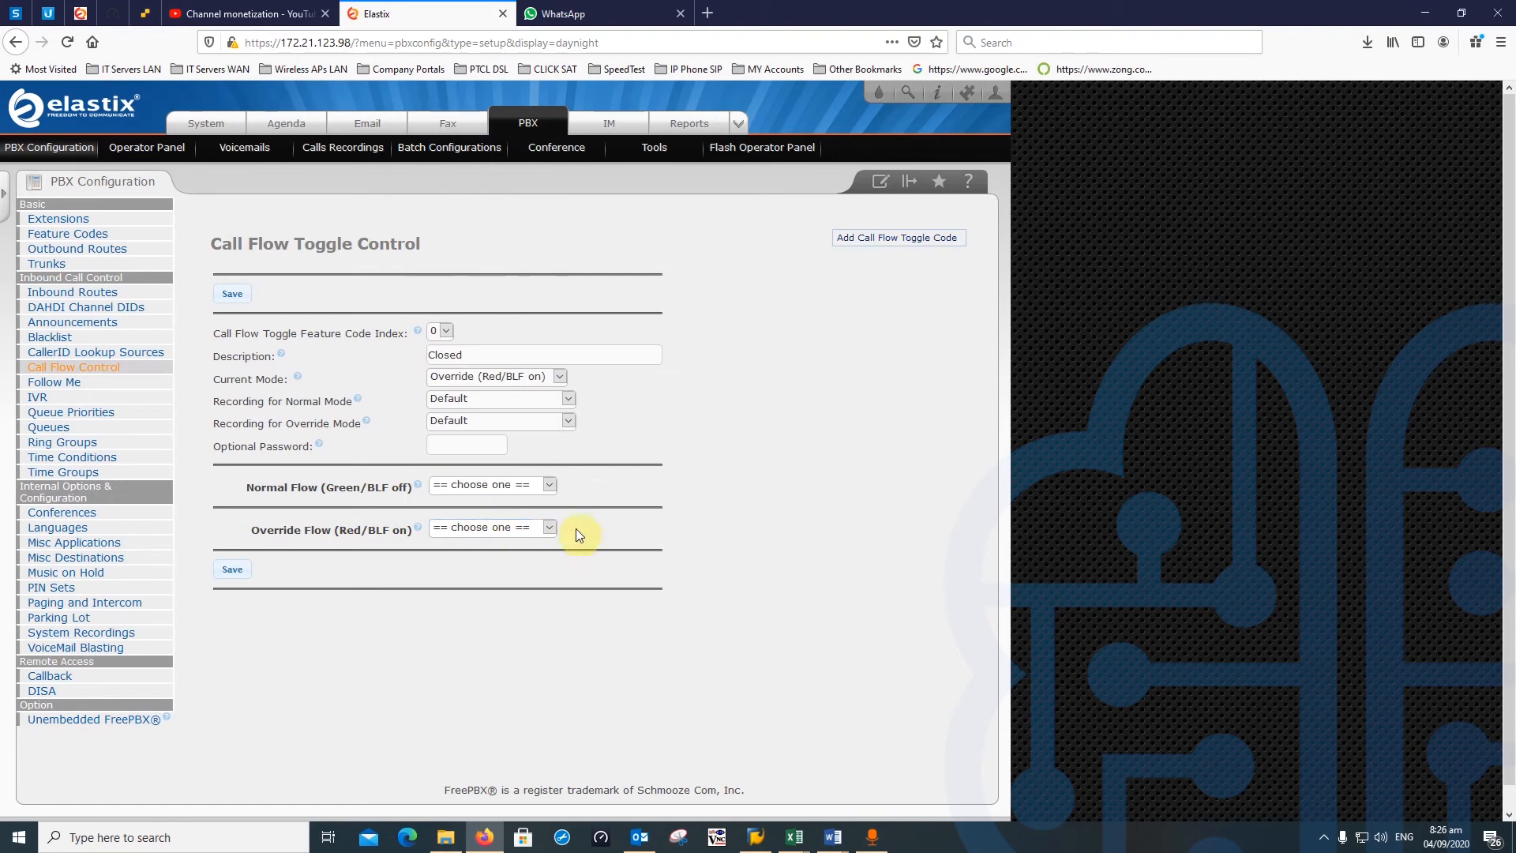
left_click(469, 449)
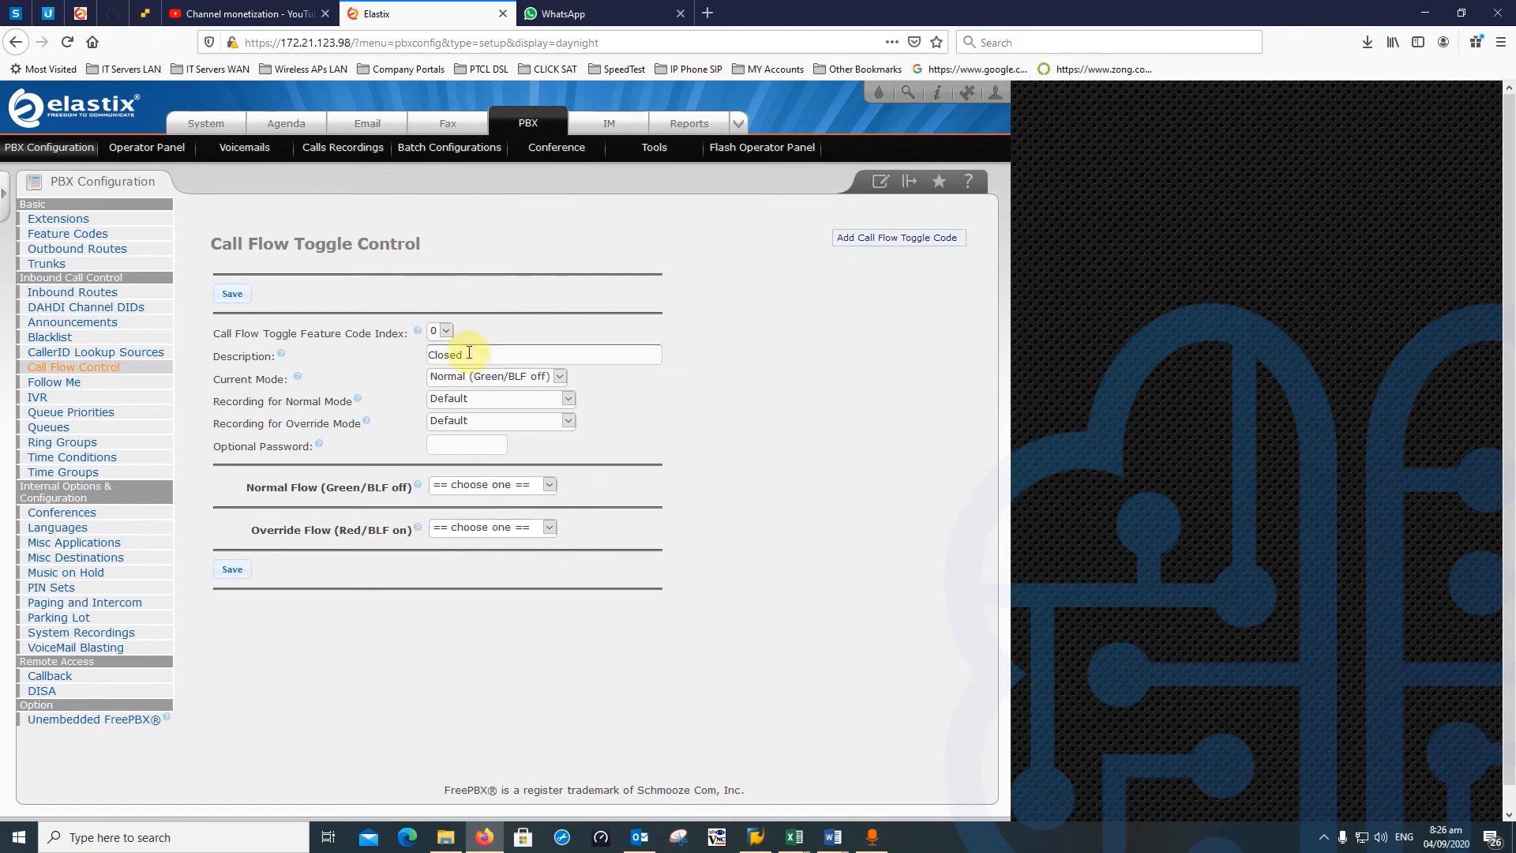
left_click(467, 355)
left_click(518, 377)
left_click(519, 377)
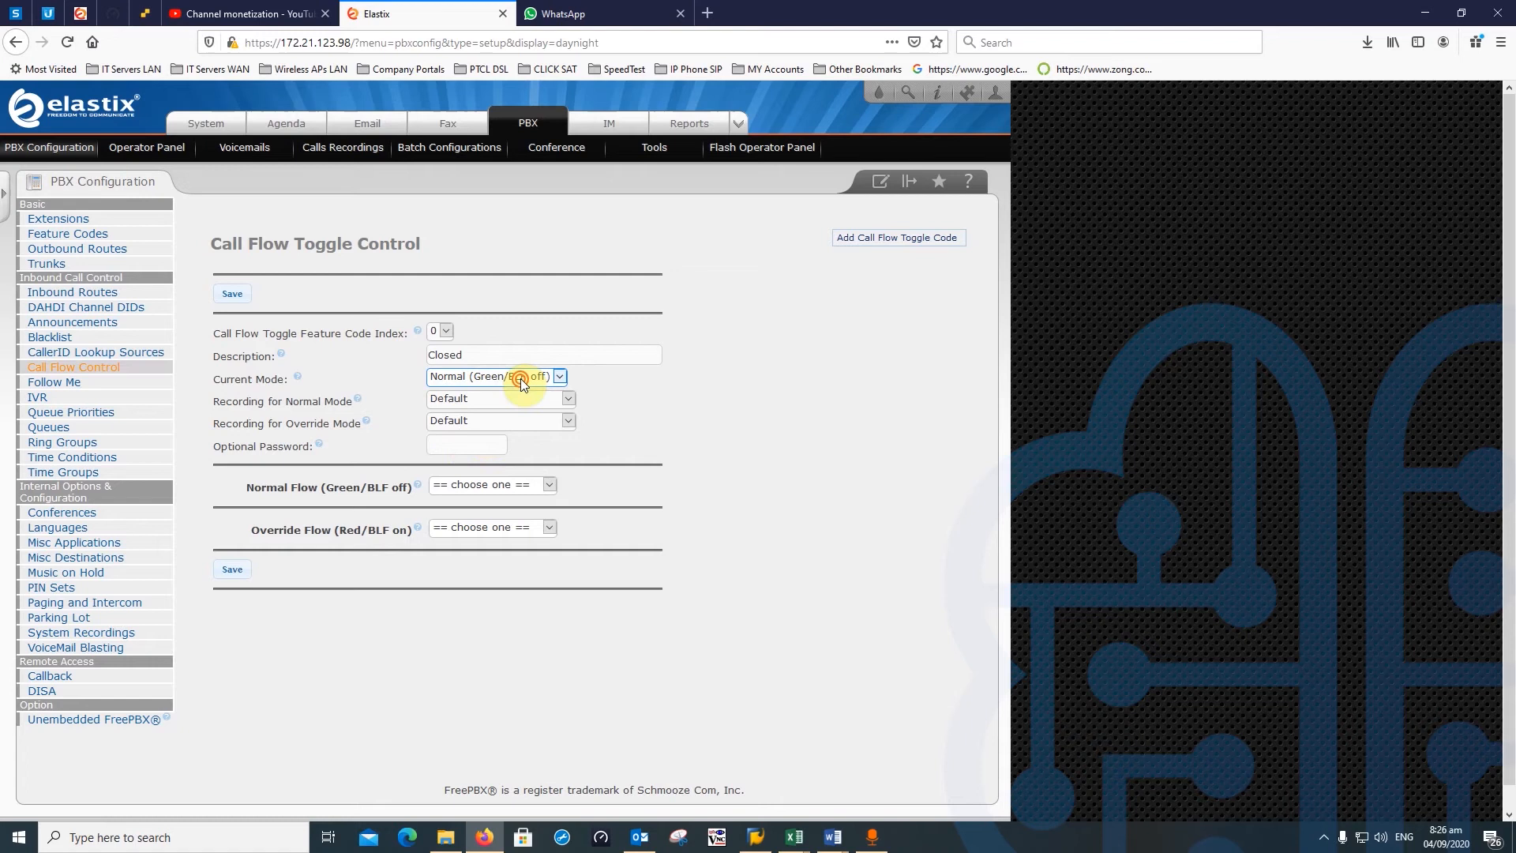
left_click(468, 377)
left_click(467, 390)
left_click(457, 445)
- Enter the toggle's optional password
type("1")
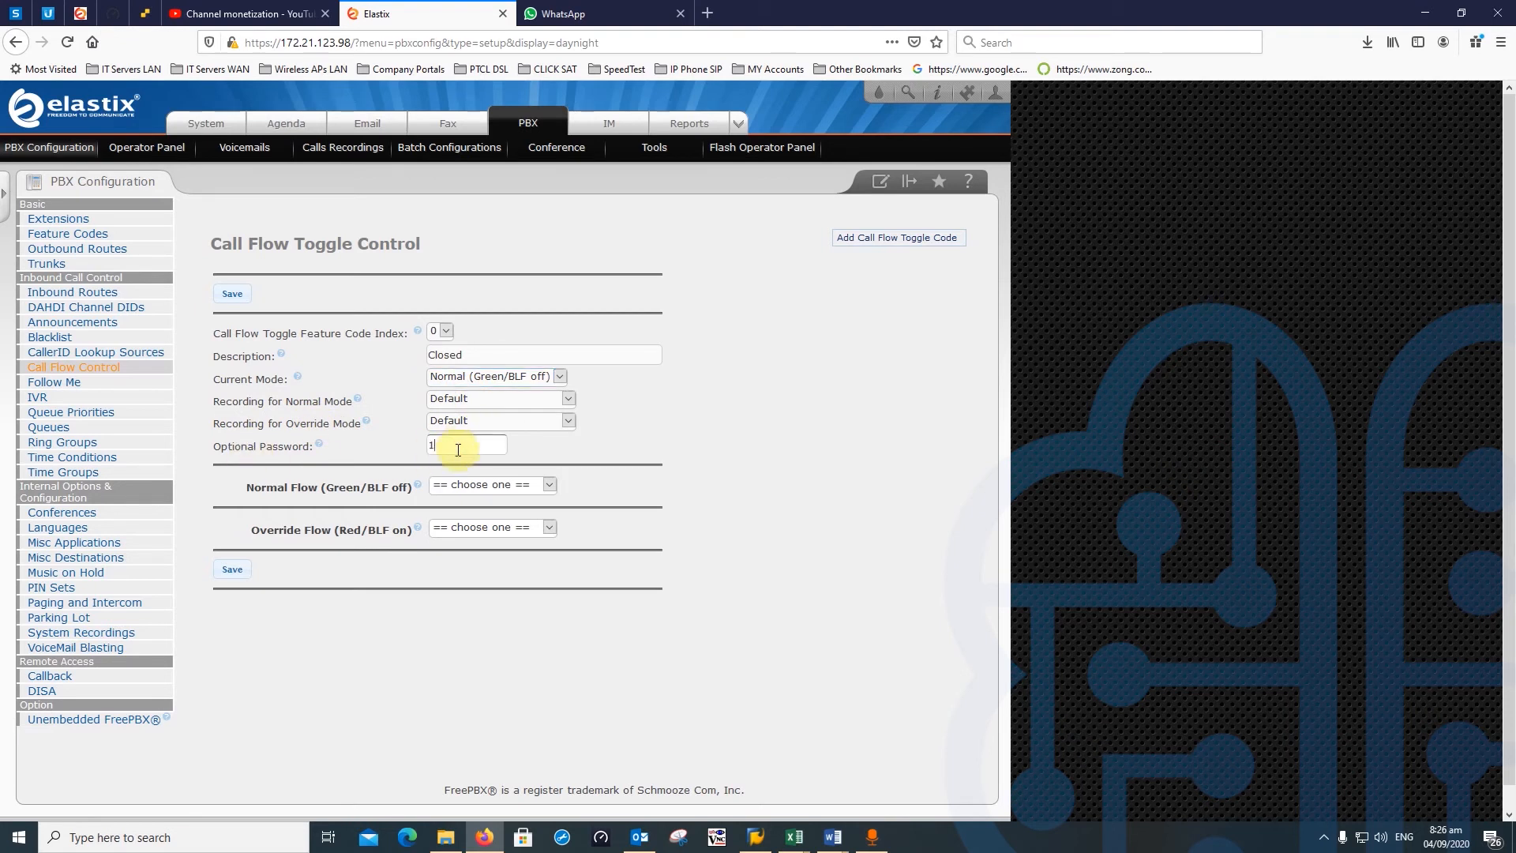
type("234")
- Route the normal flow to Announcements > Thank You
left_click(503, 487)
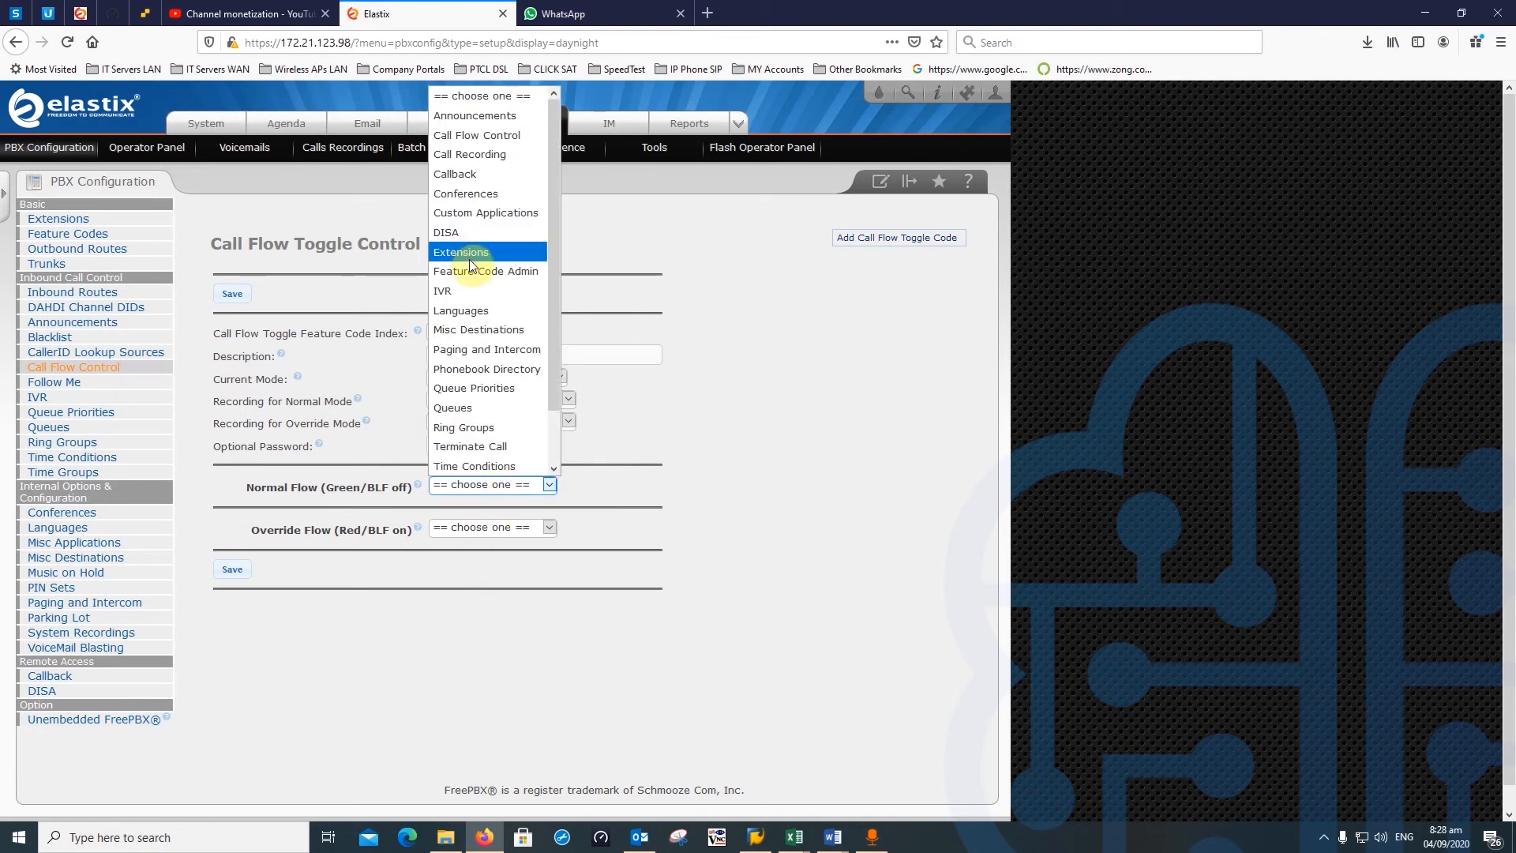
left_click(475, 115)
left_click(615, 484)
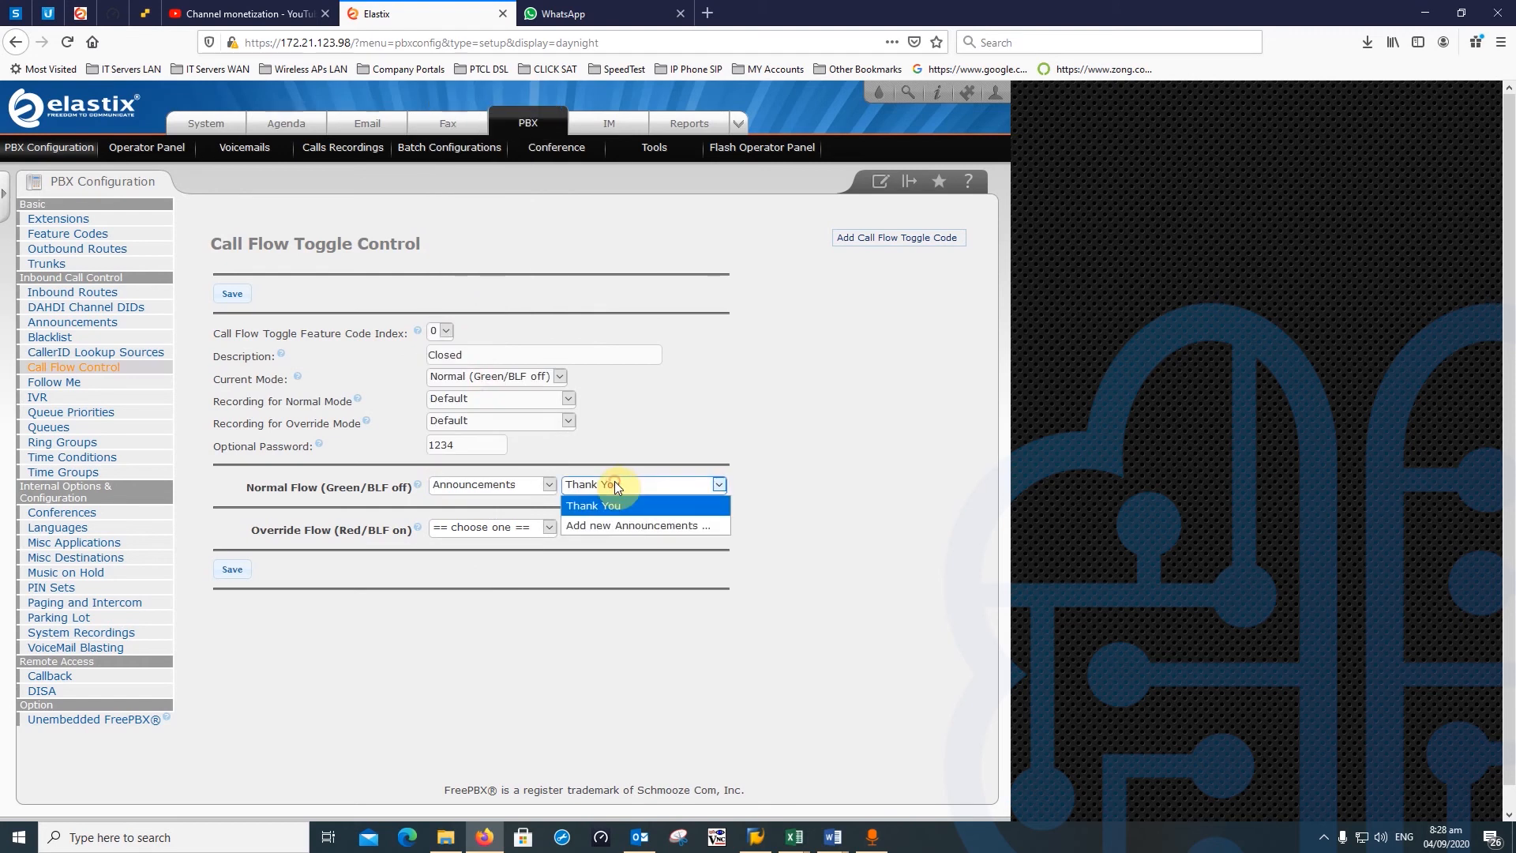
left_click(616, 502)
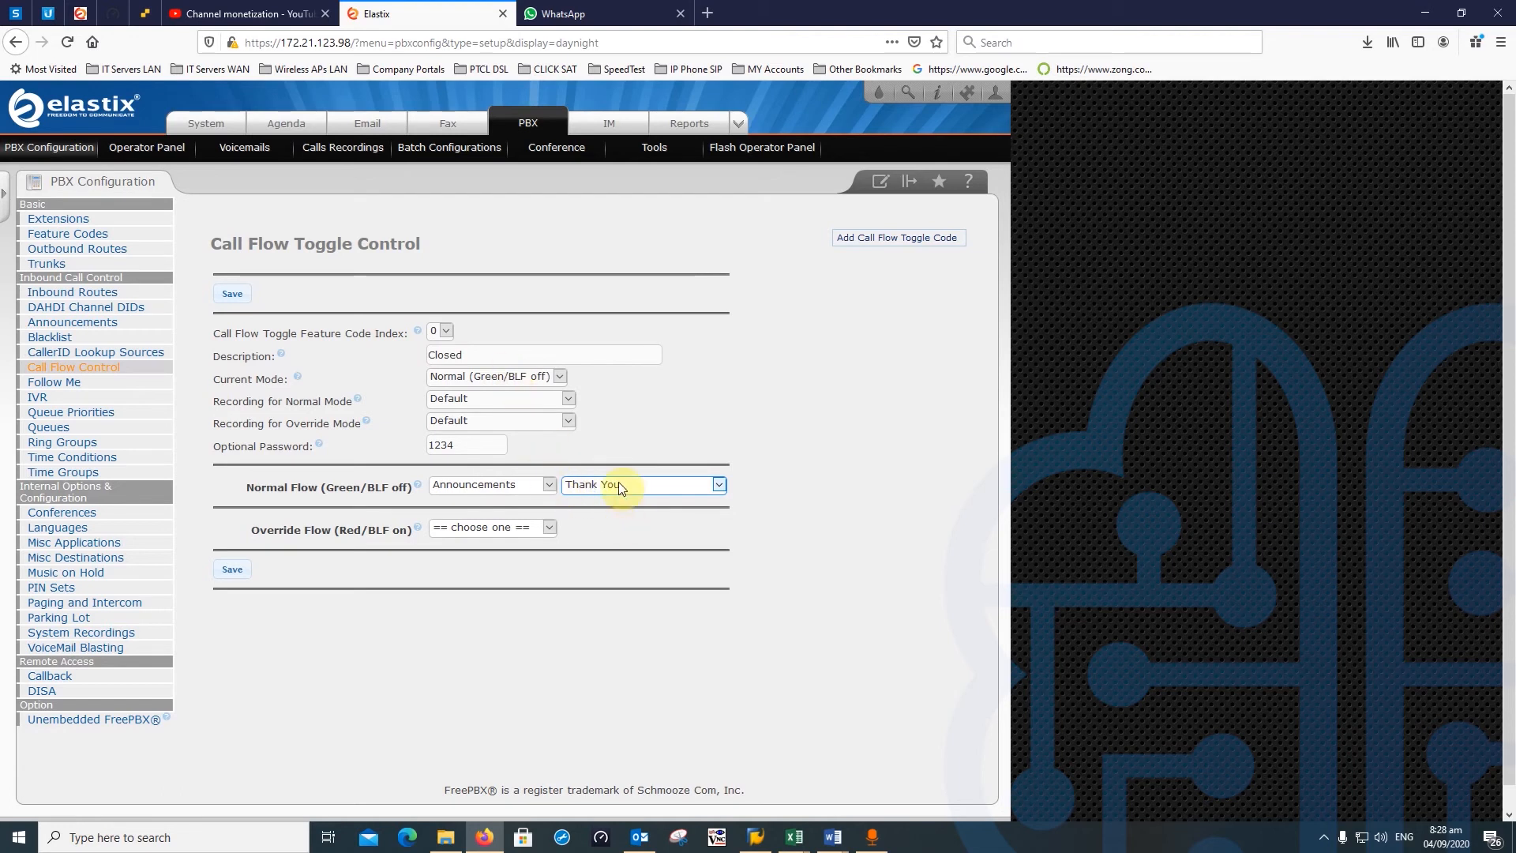
- Route the override flow to Extensions > <619> Camp Gate
left_click(495, 531)
left_click(495, 529)
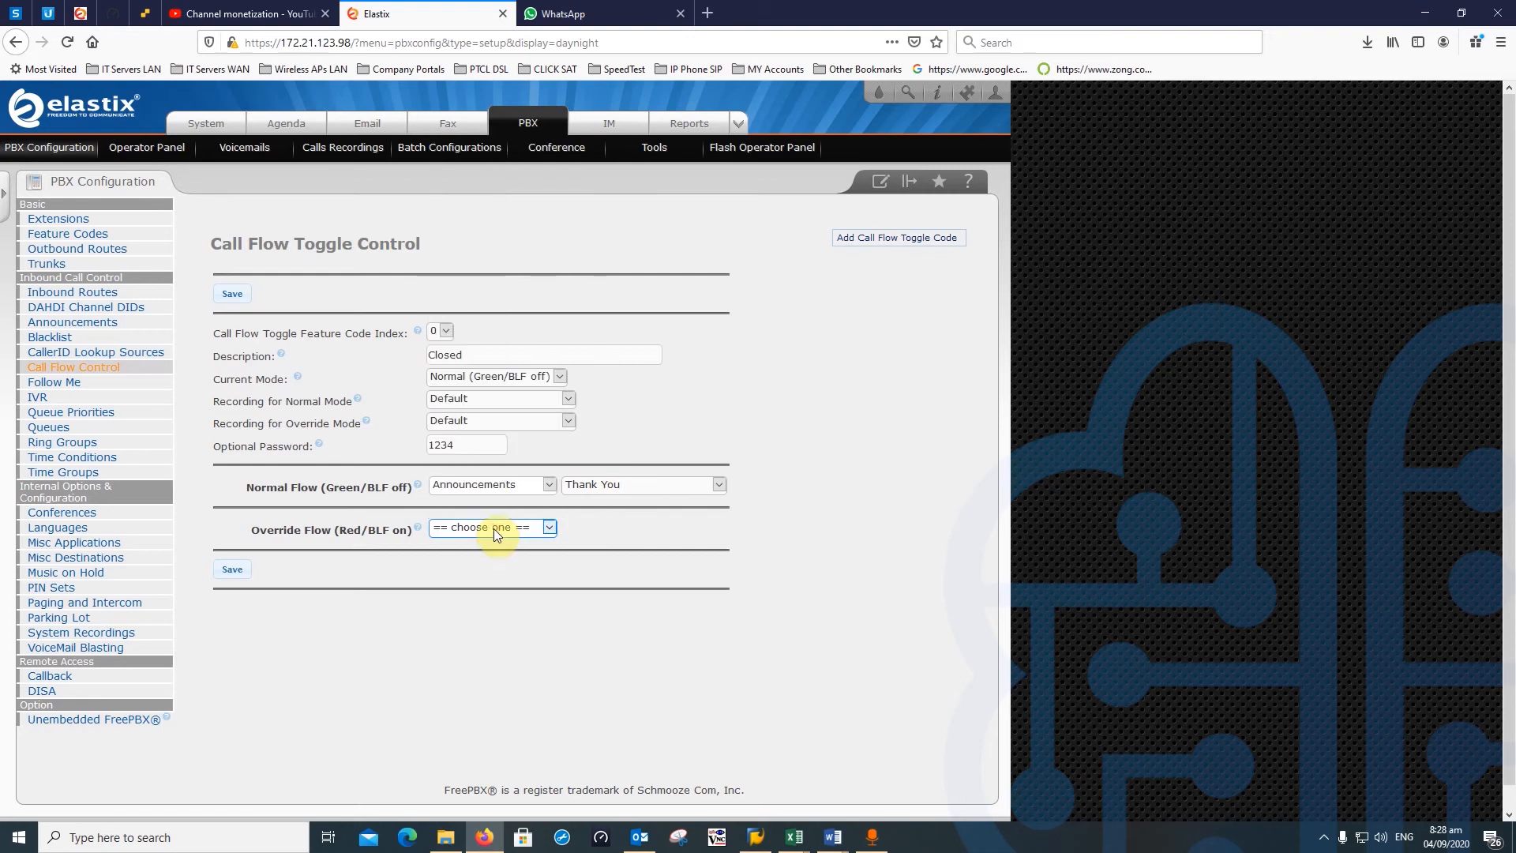
left_click(506, 536)
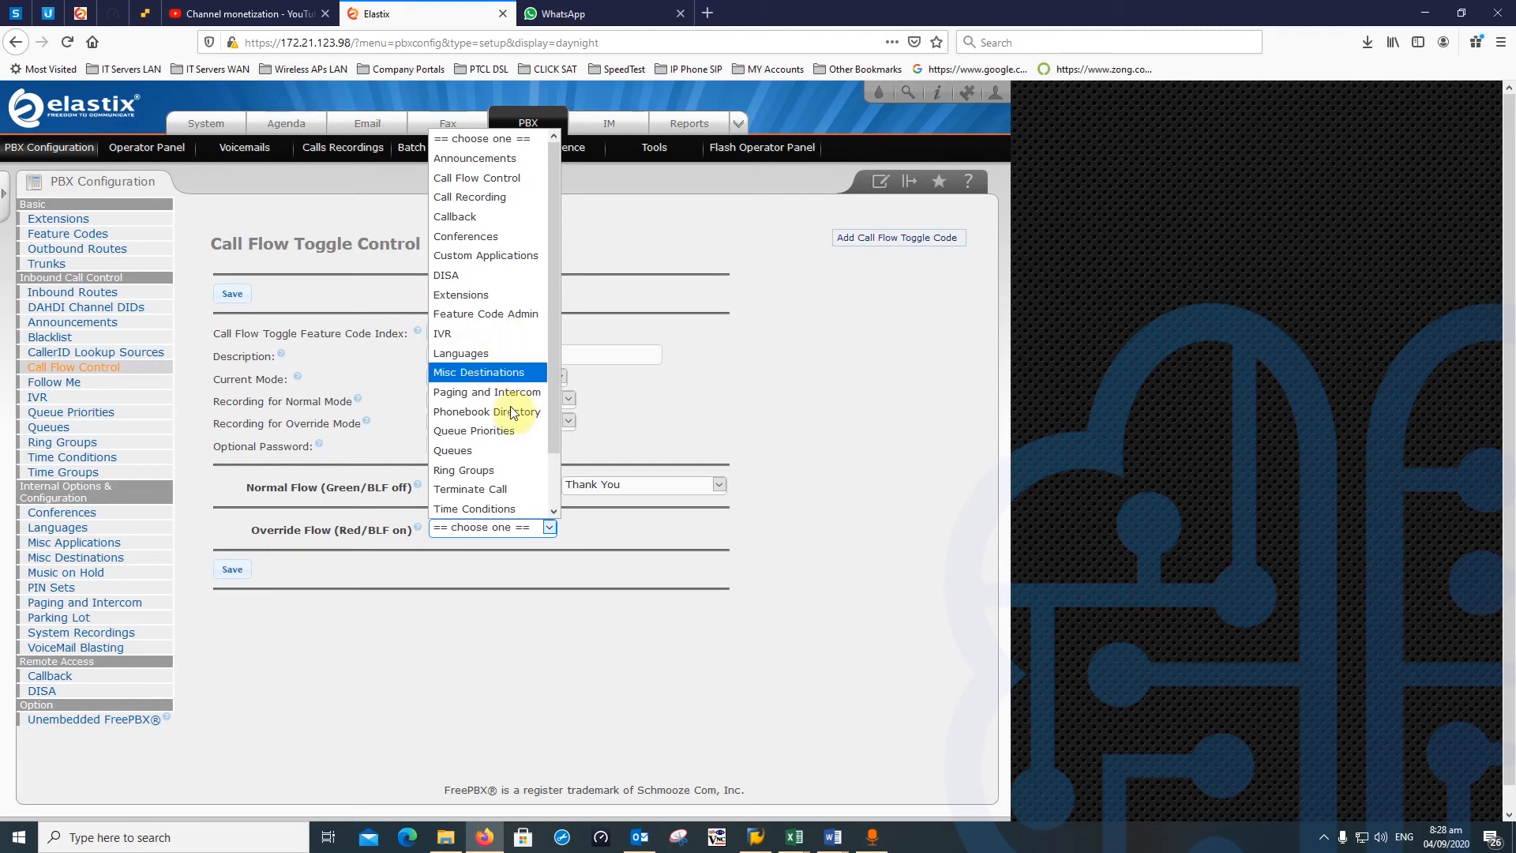
left_click(676, 527)
left_click(641, 486)
left_click(640, 481)
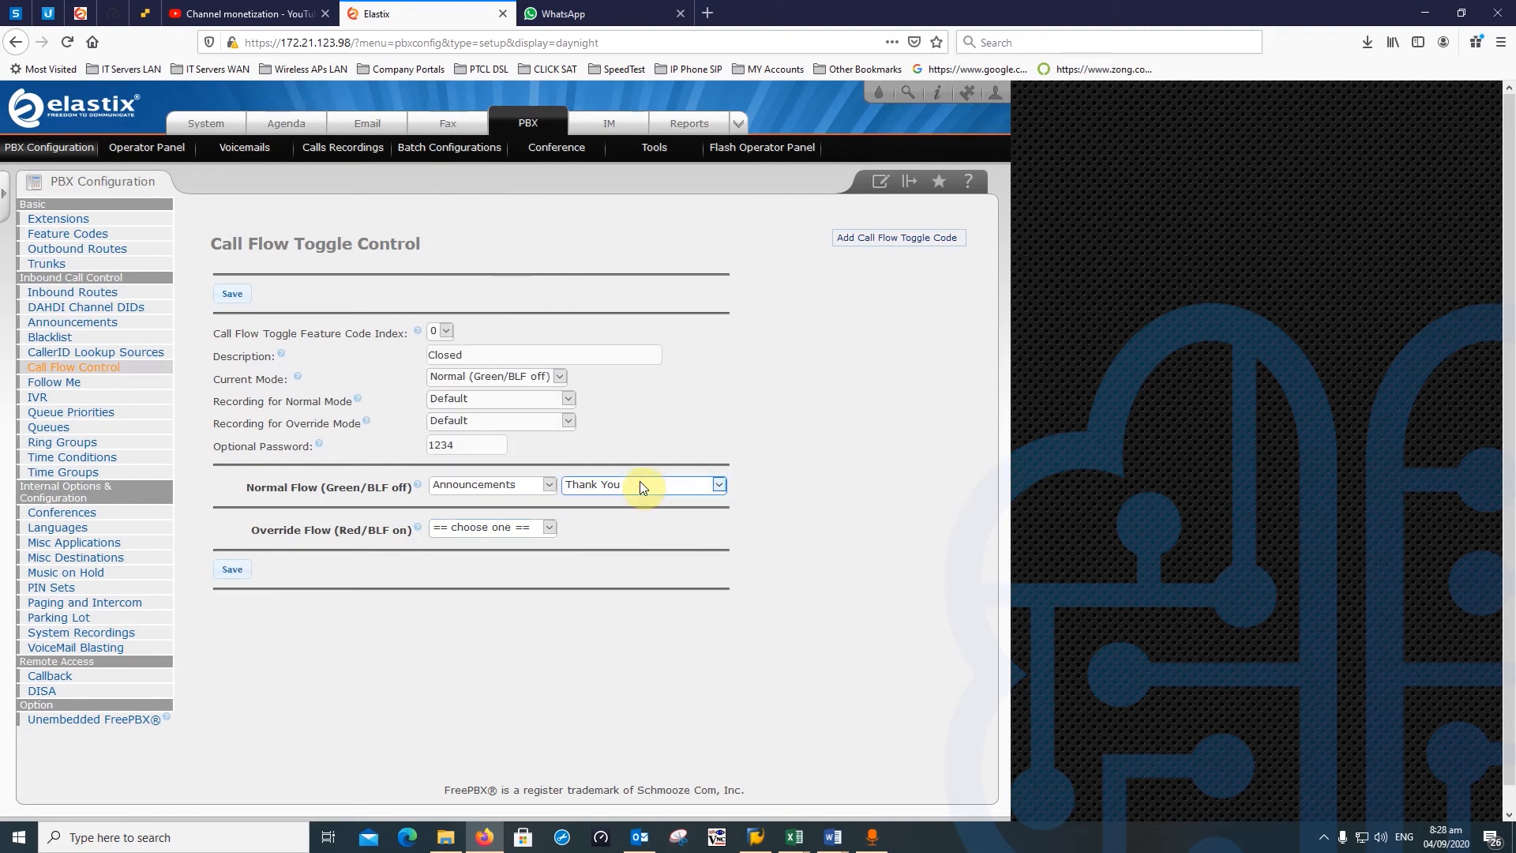
left_click(528, 526)
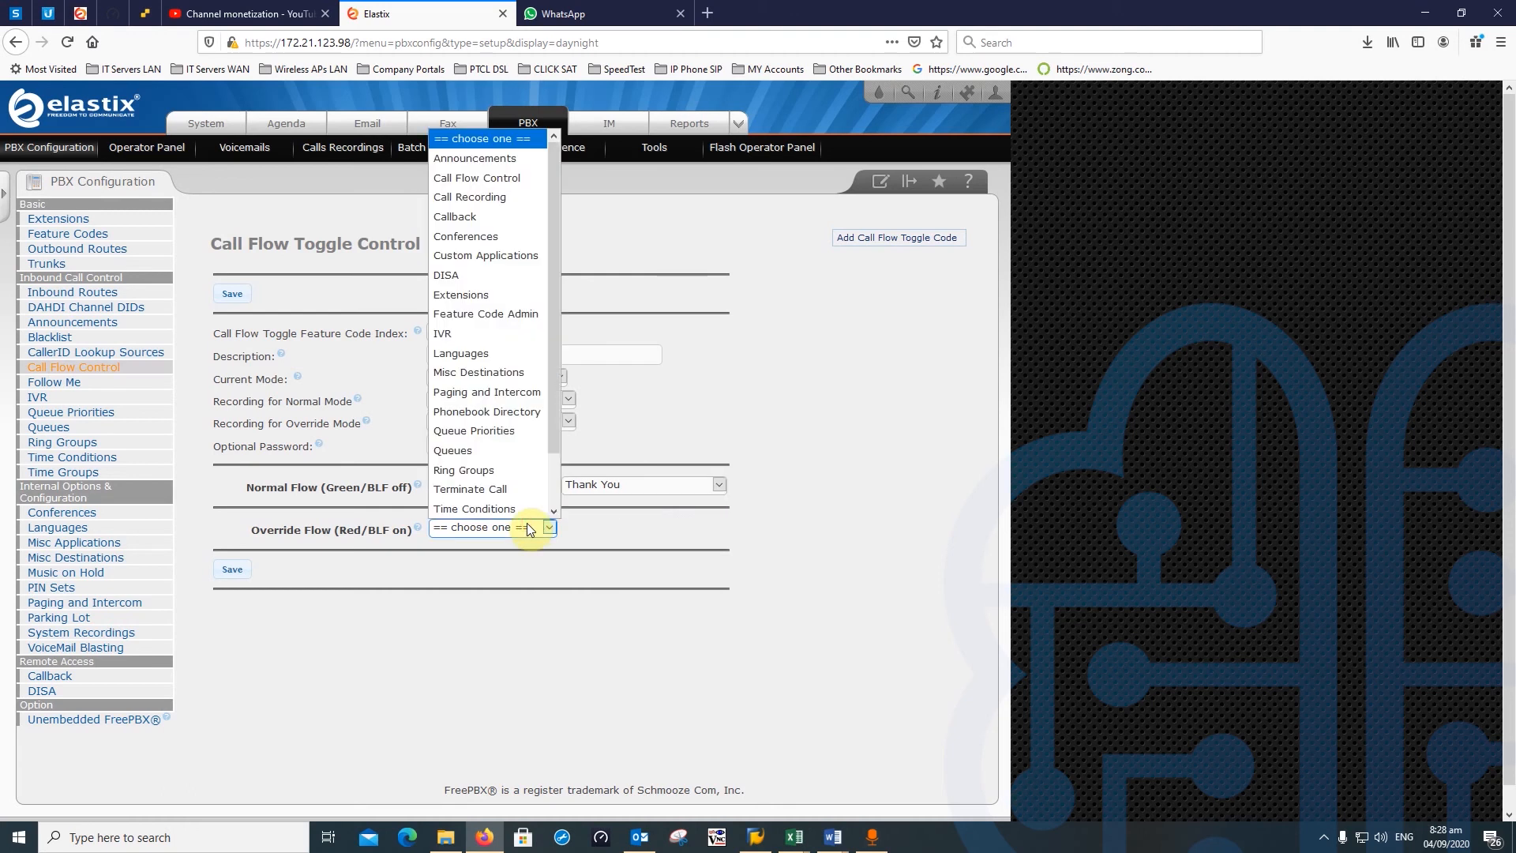
left_click(504, 296)
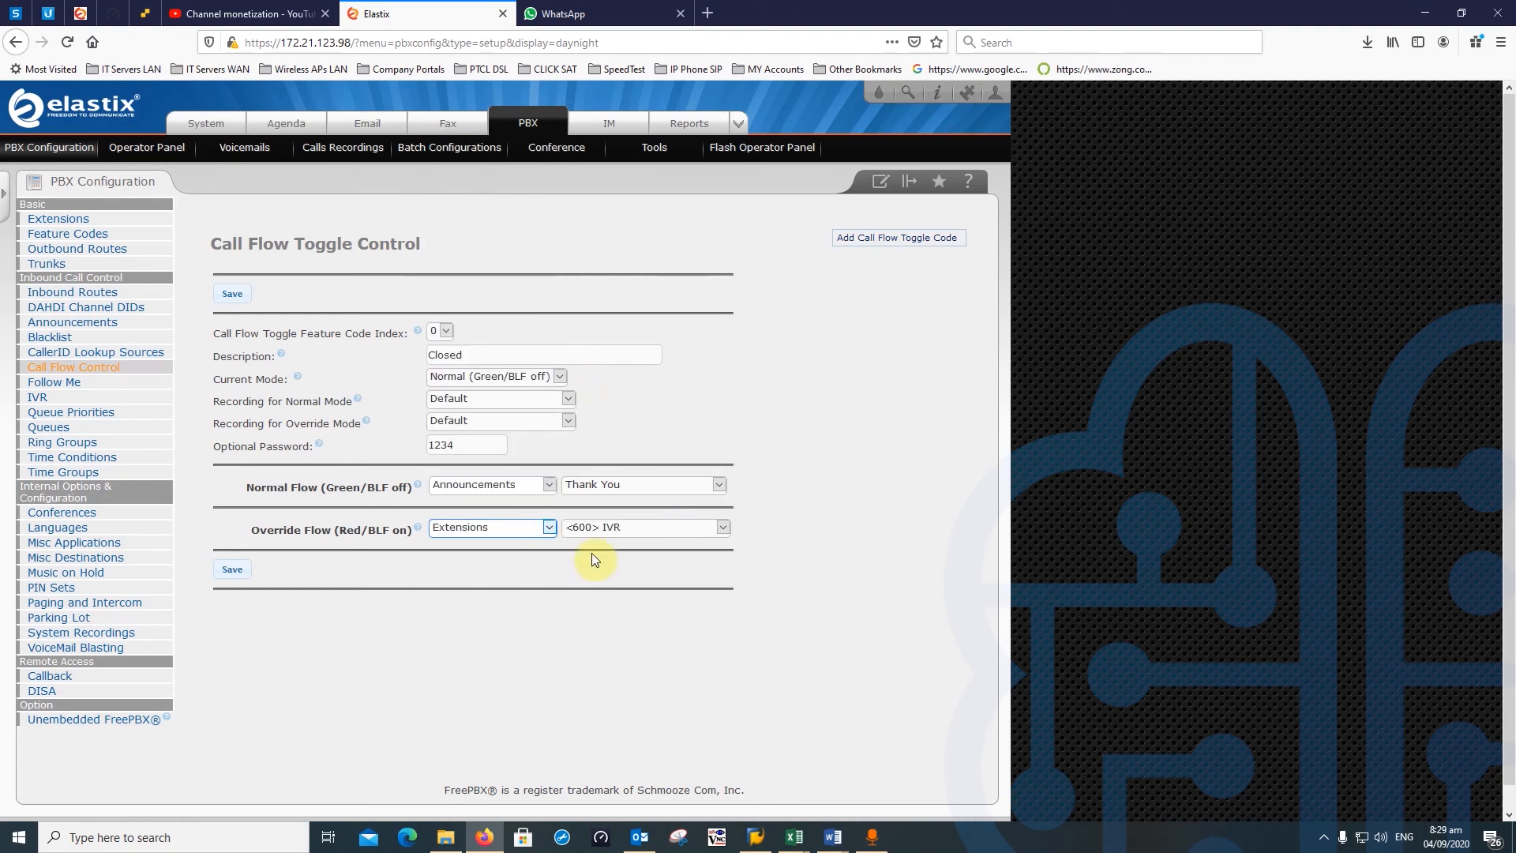
left_click(632, 527)
scroll(687, 430, "down", 3)
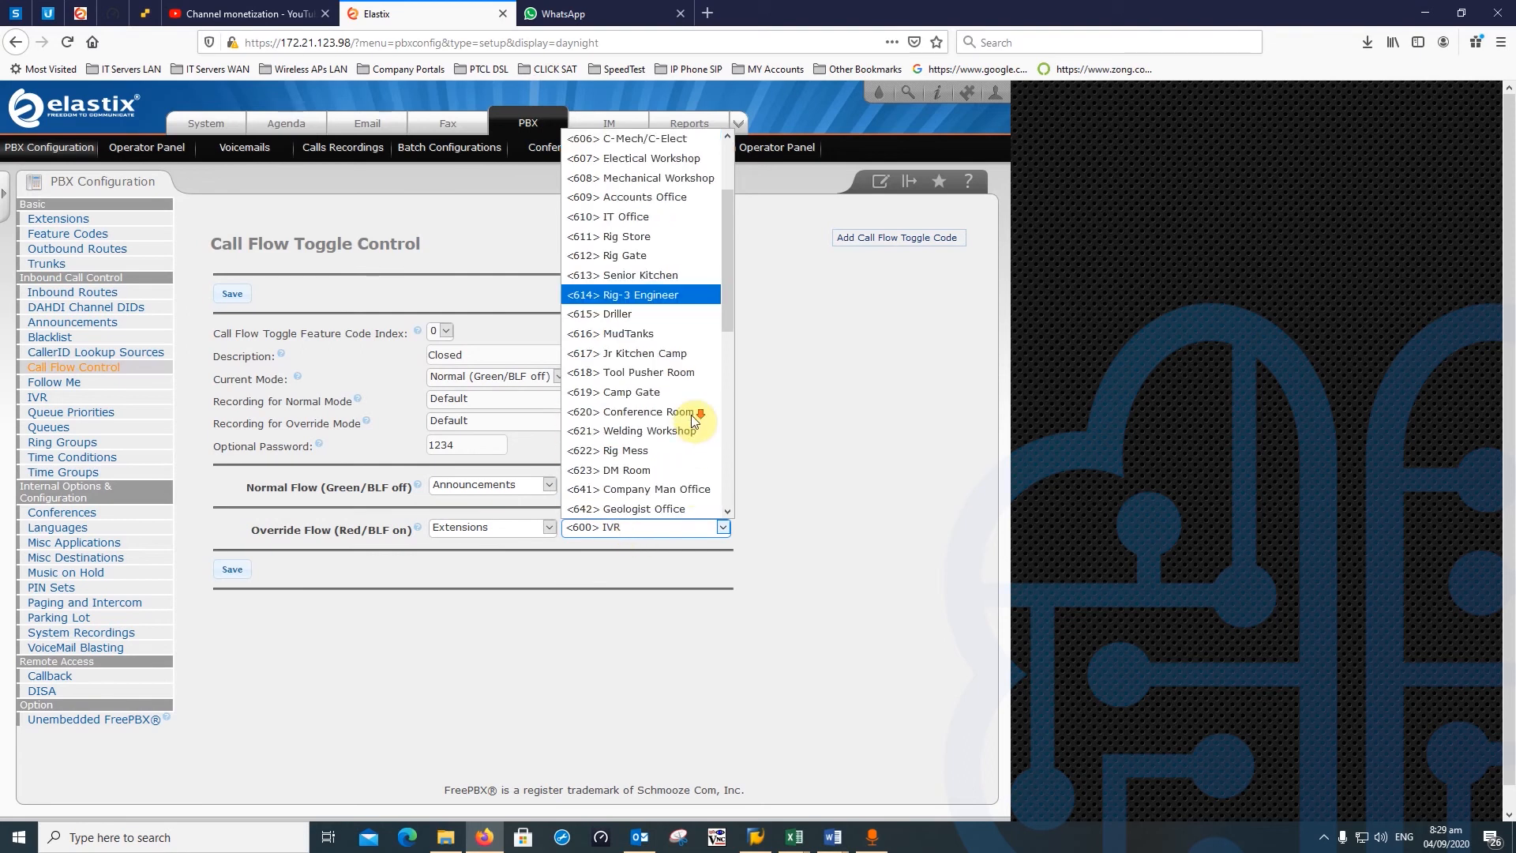
left_click(632, 393)
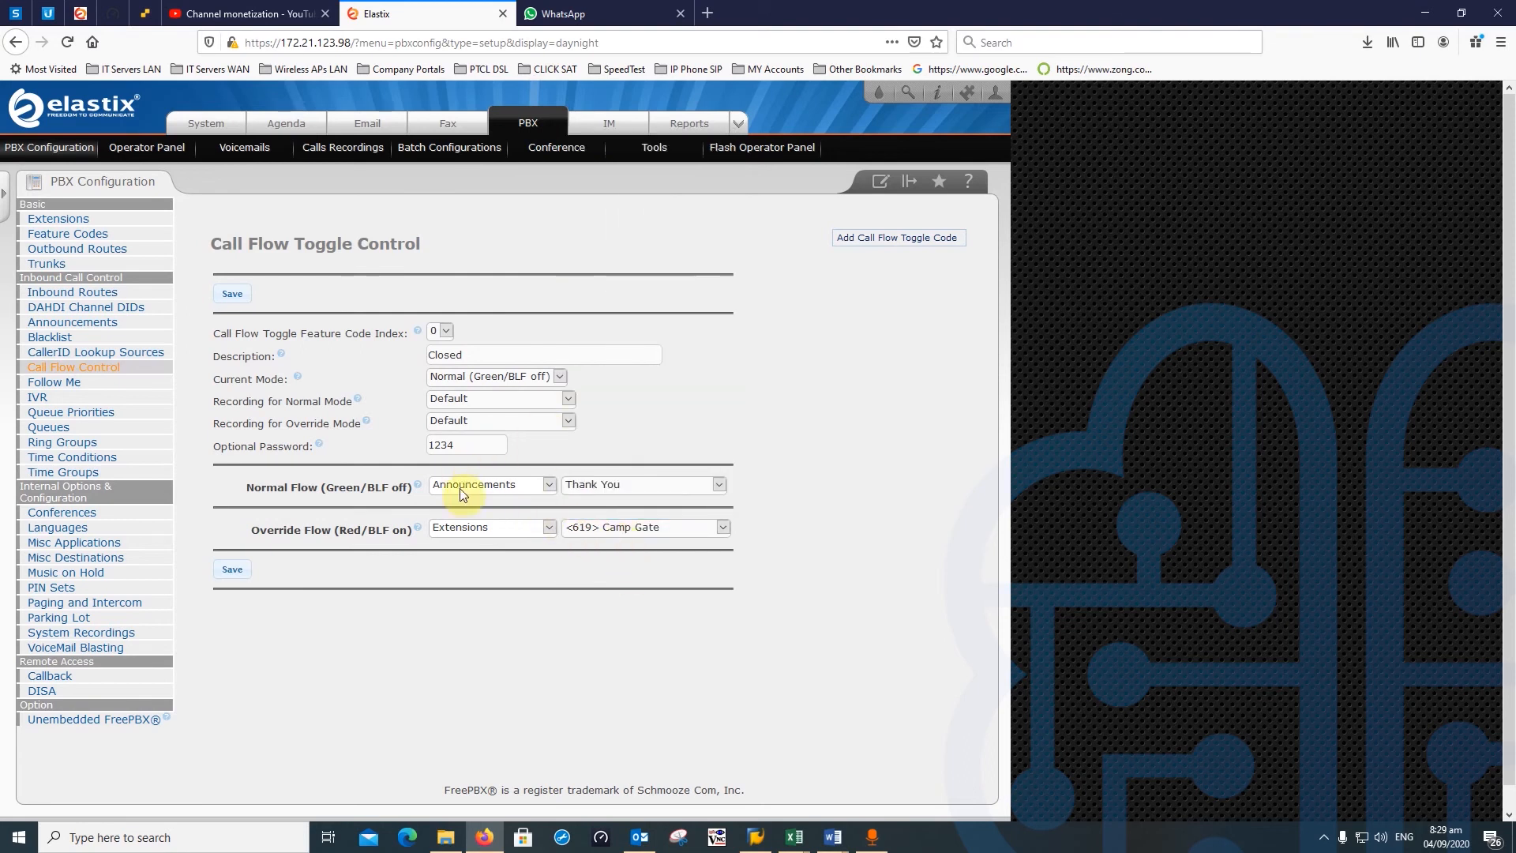
- Switch the normal flow from the Thank You announcement to IVR Direct Dial
left_click(619, 484)
left_click(608, 509)
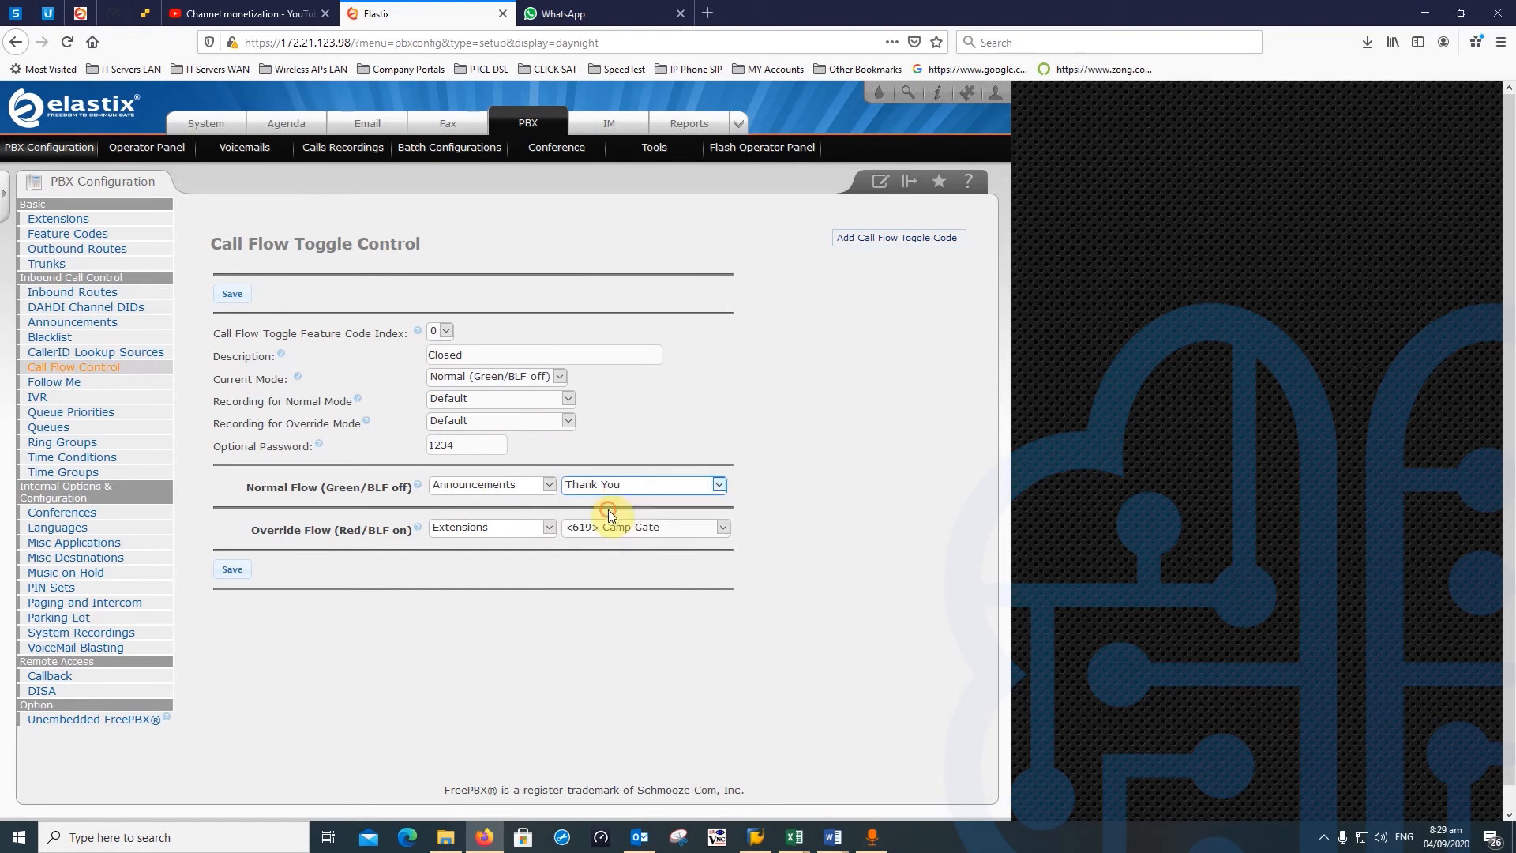
left_click(495, 485)
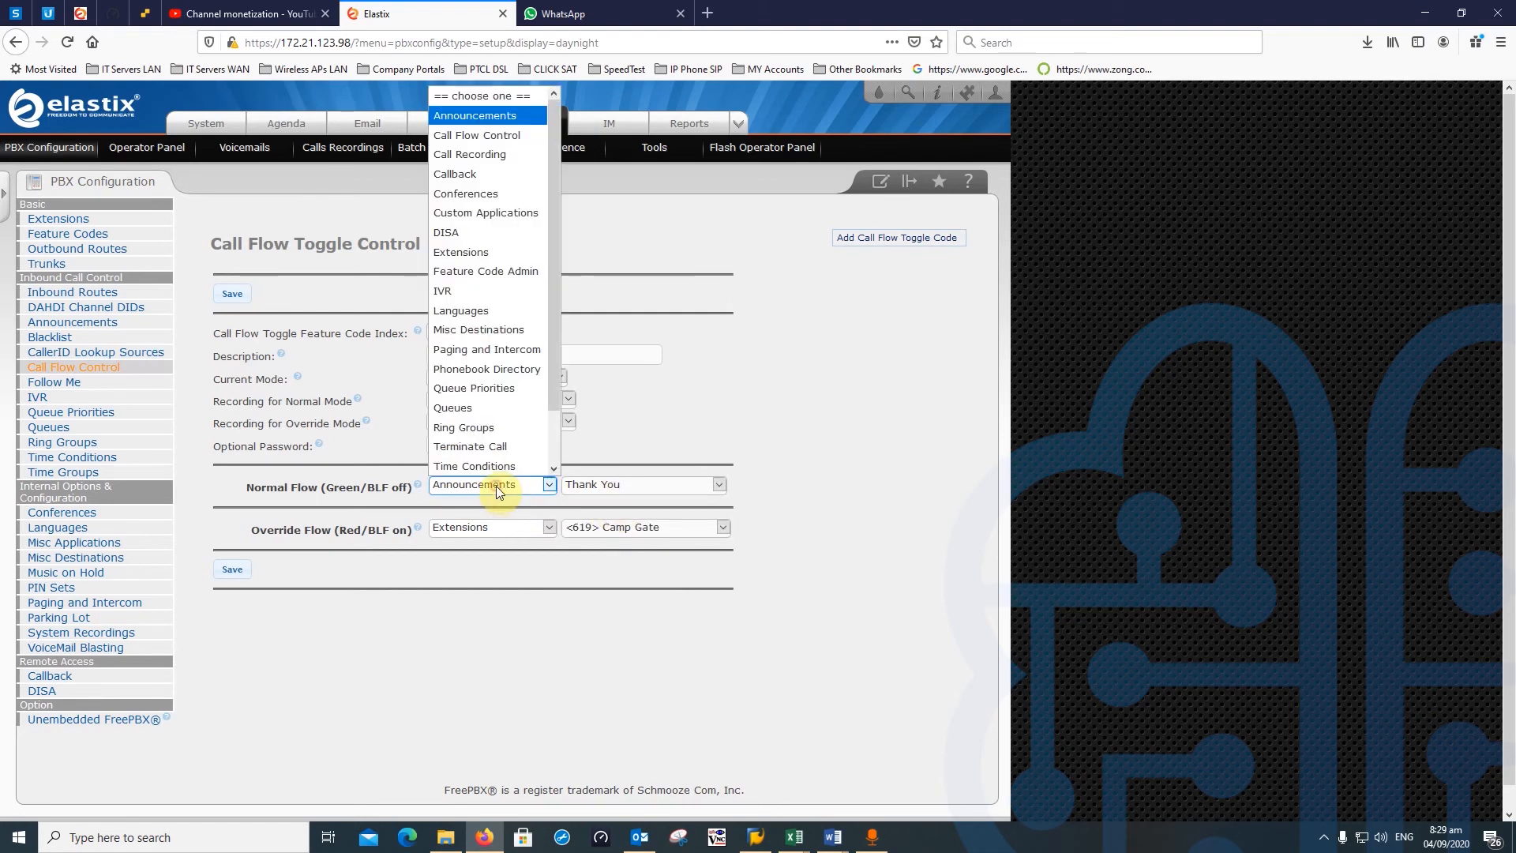
left_click(488, 287)
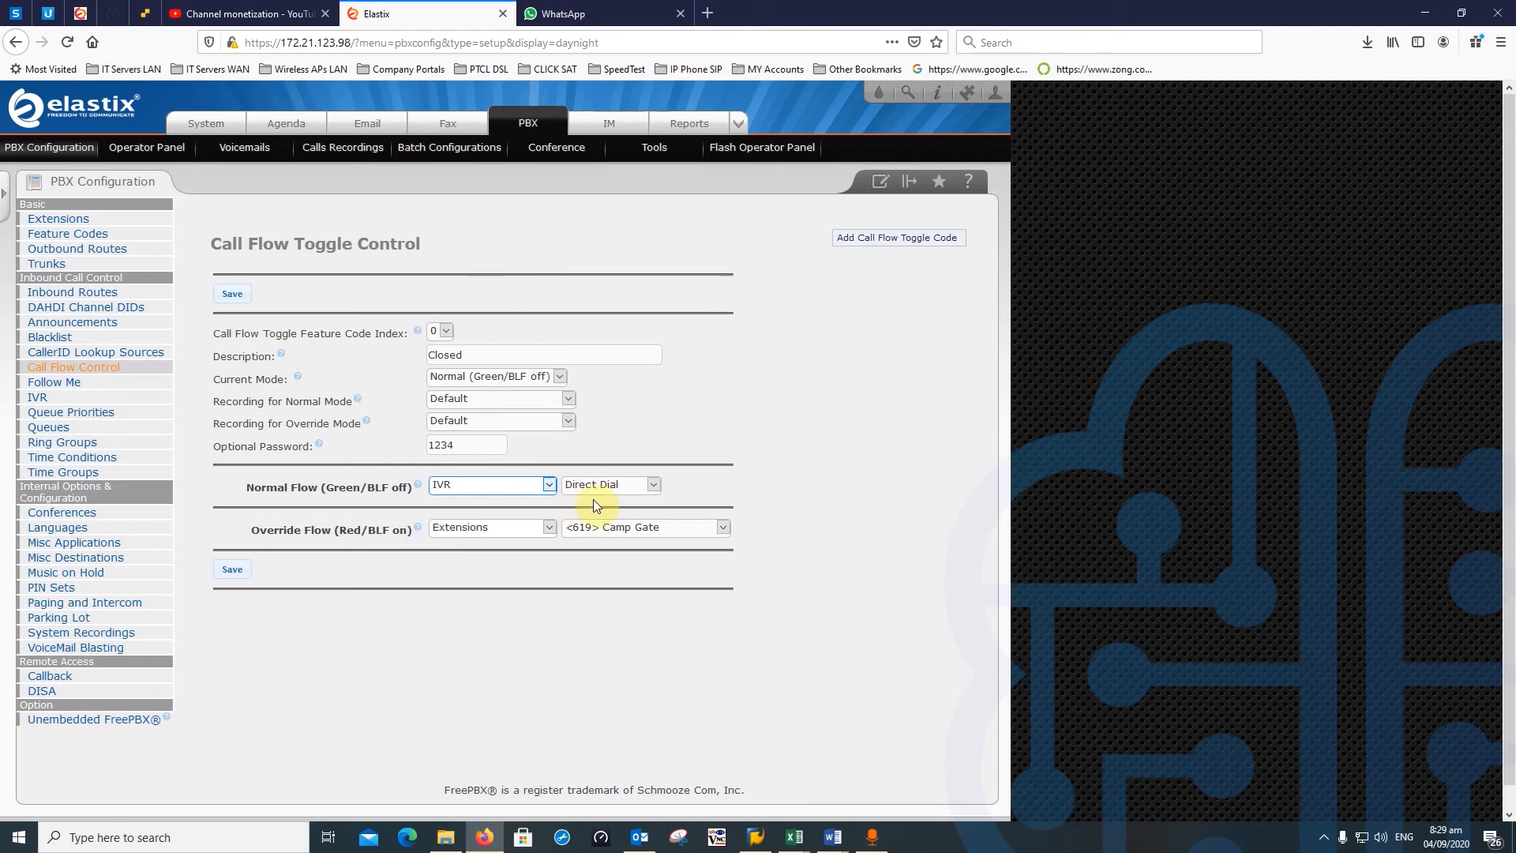
left_click(652, 486)
left_click(638, 490)
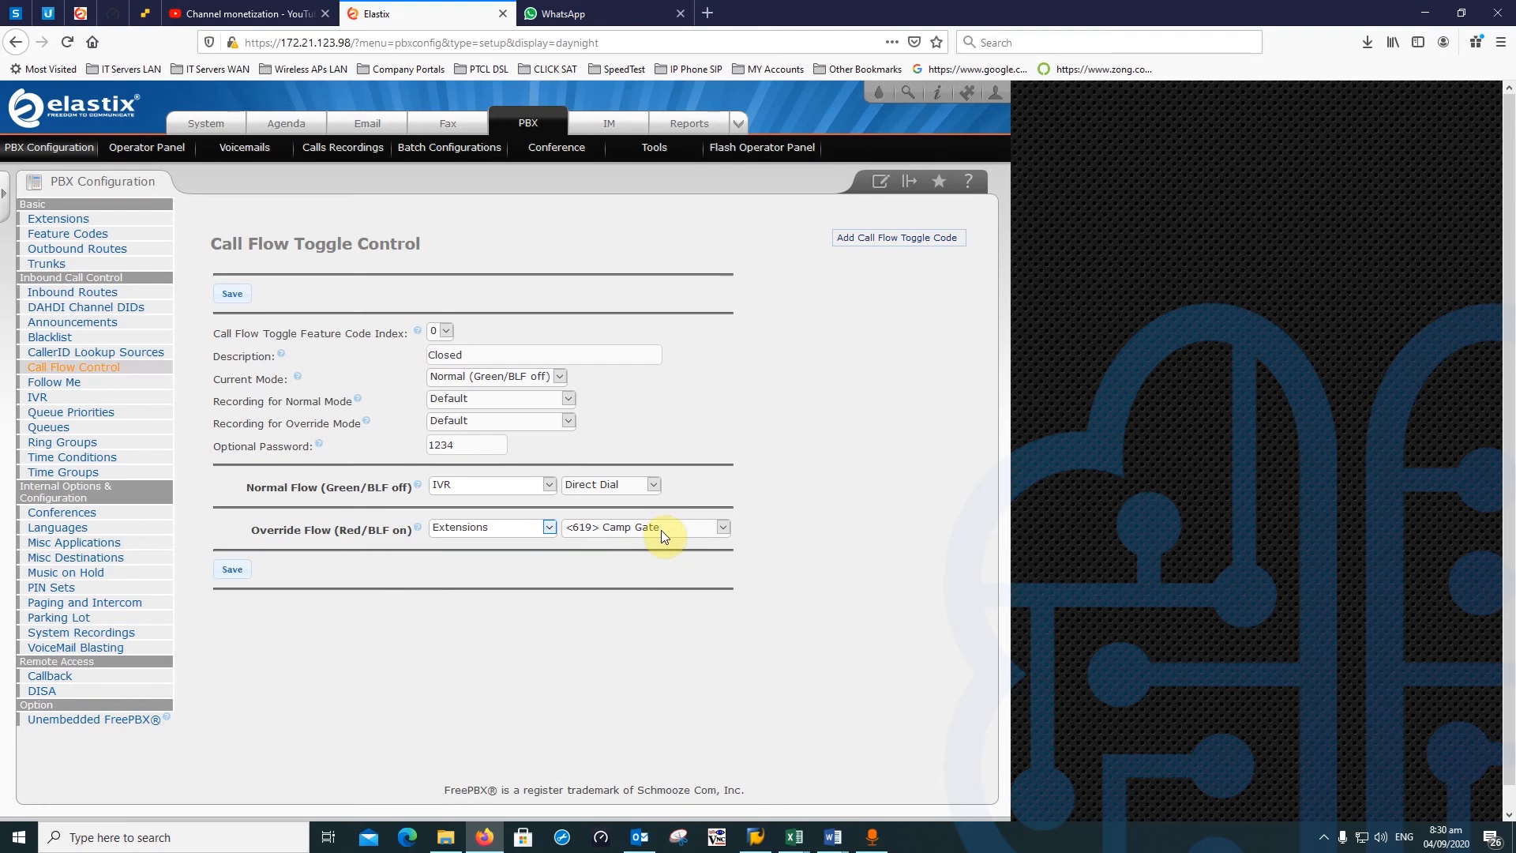
- Save the Closed toggle as *280, apply config, and start a fresh toggle form at index 1
left_click(232, 572)
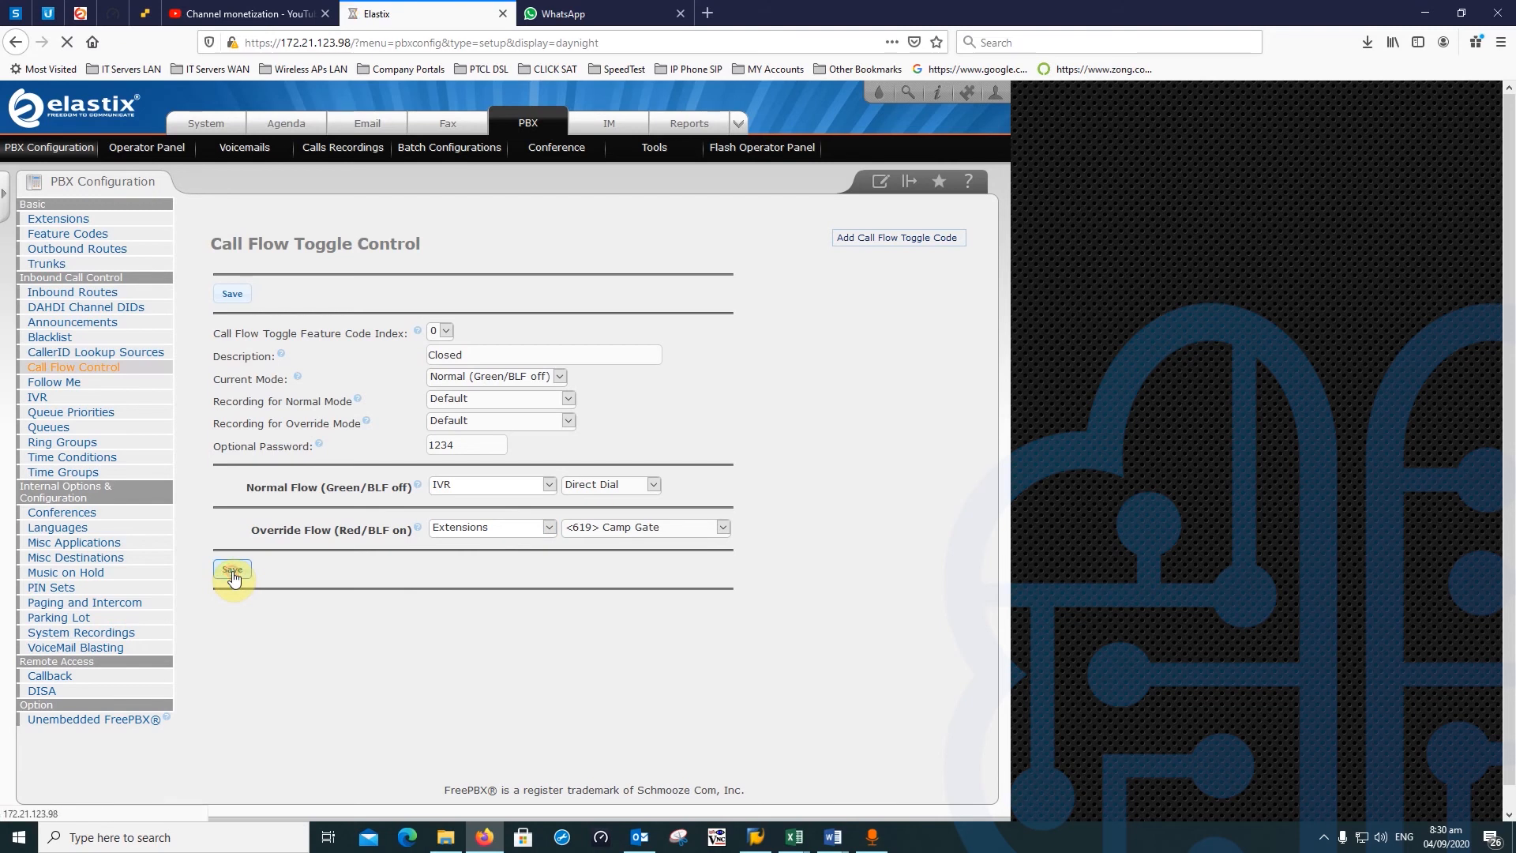
left_click(593, 207)
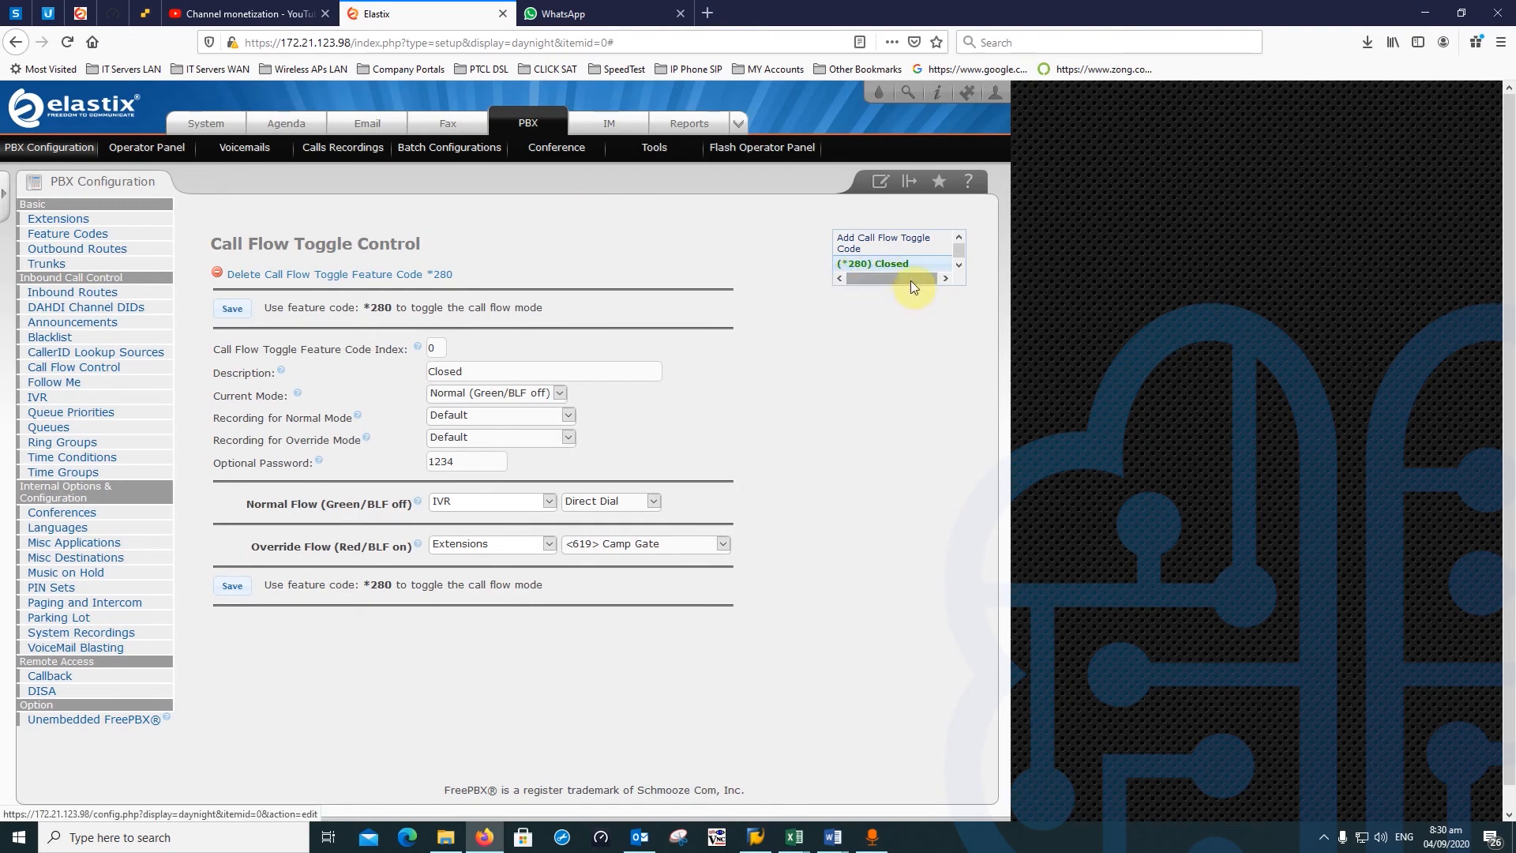
left_click(73, 368)
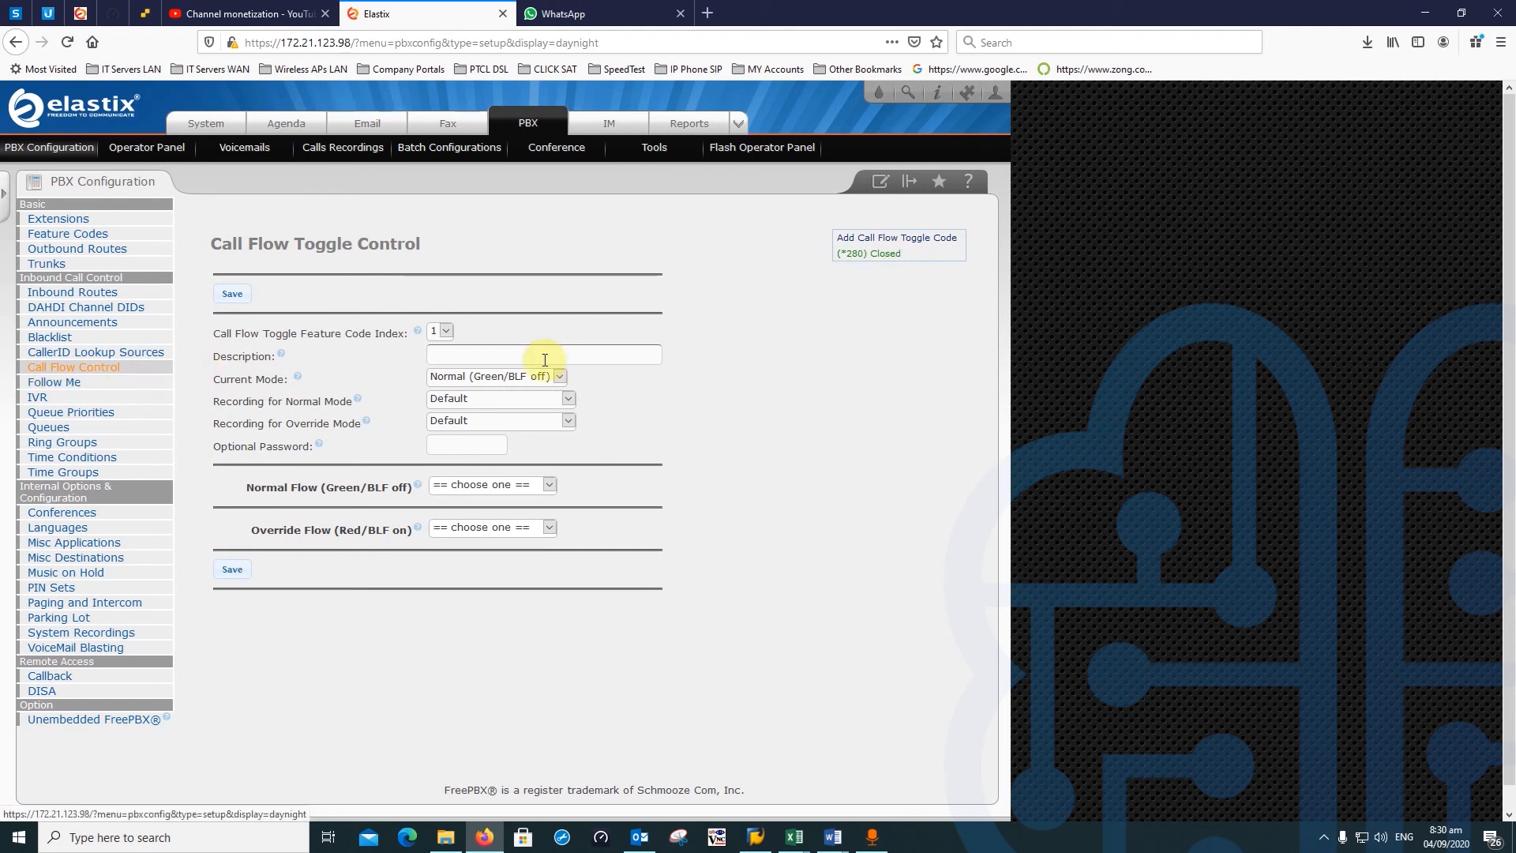
- Check the Feature Code Index list, leaving the new toggle at index 1
left_click(447, 334)
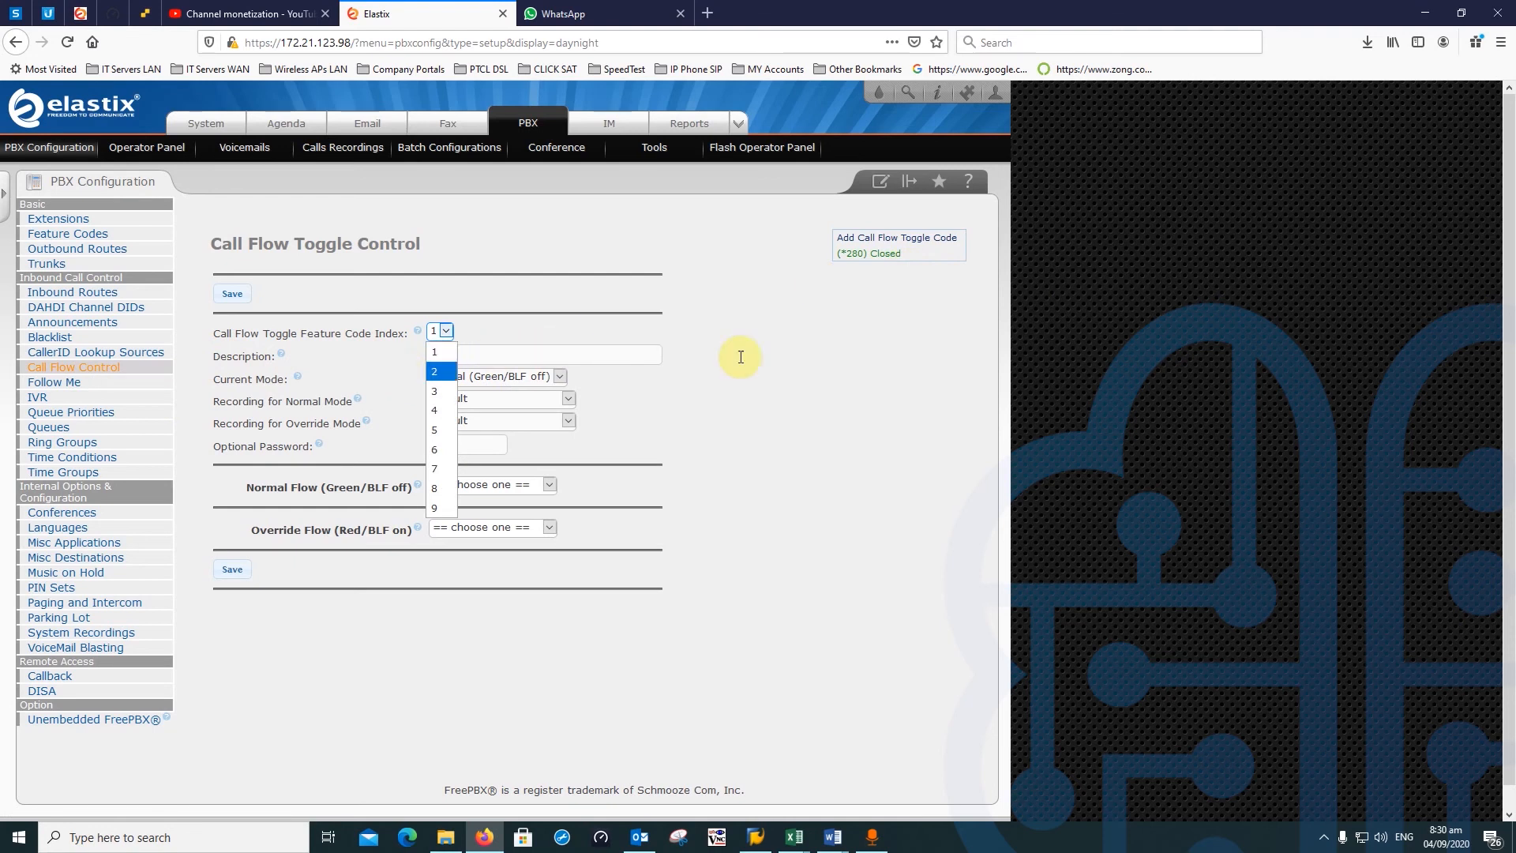
left_click(916, 361)
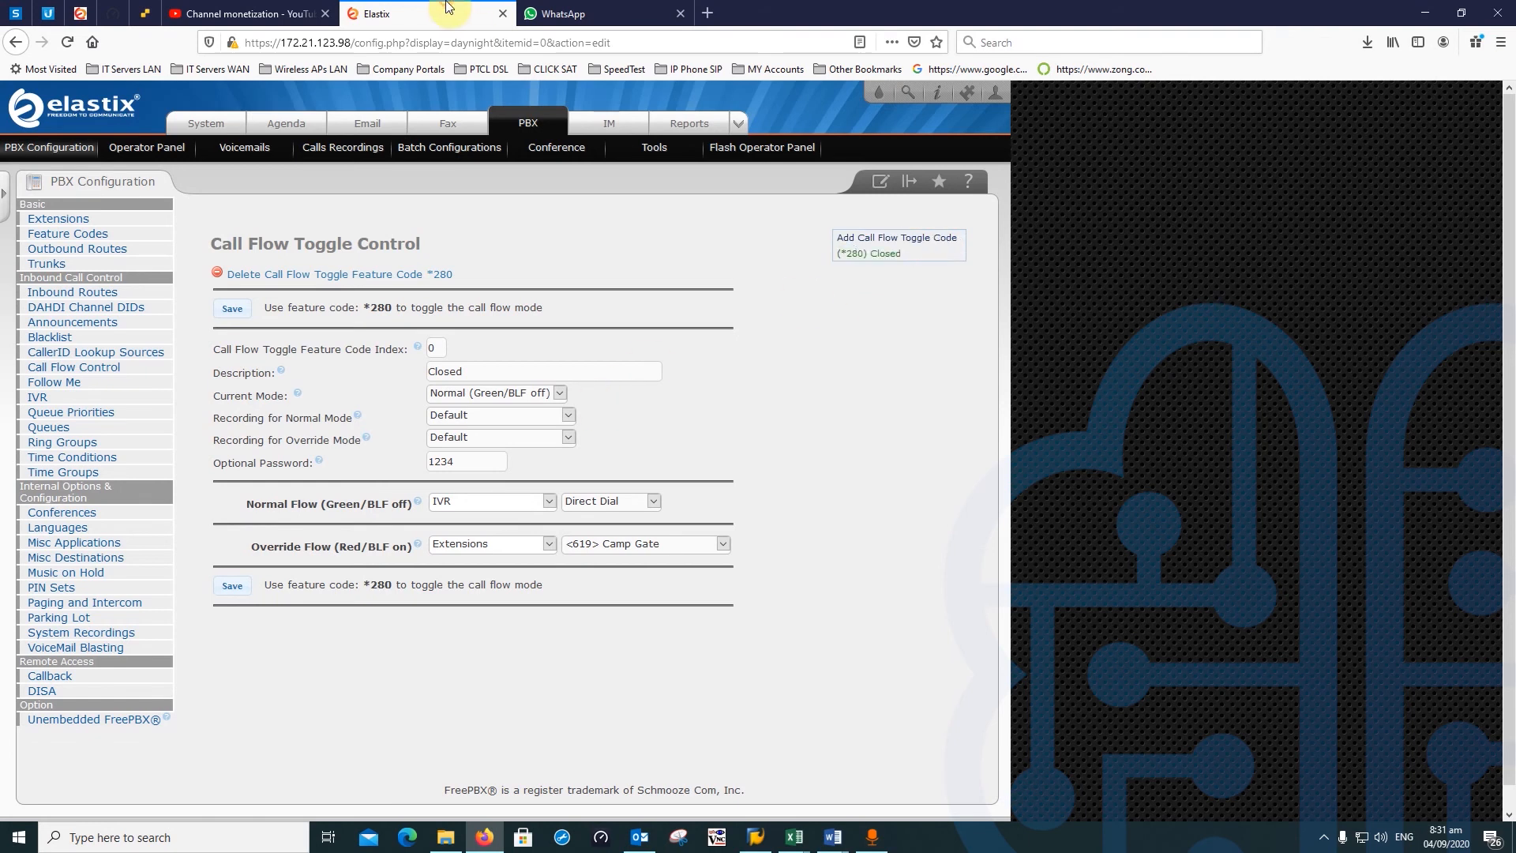
- Switch to the second server's Elastix tab and go to Call Flow Control
left_click(88, 13)
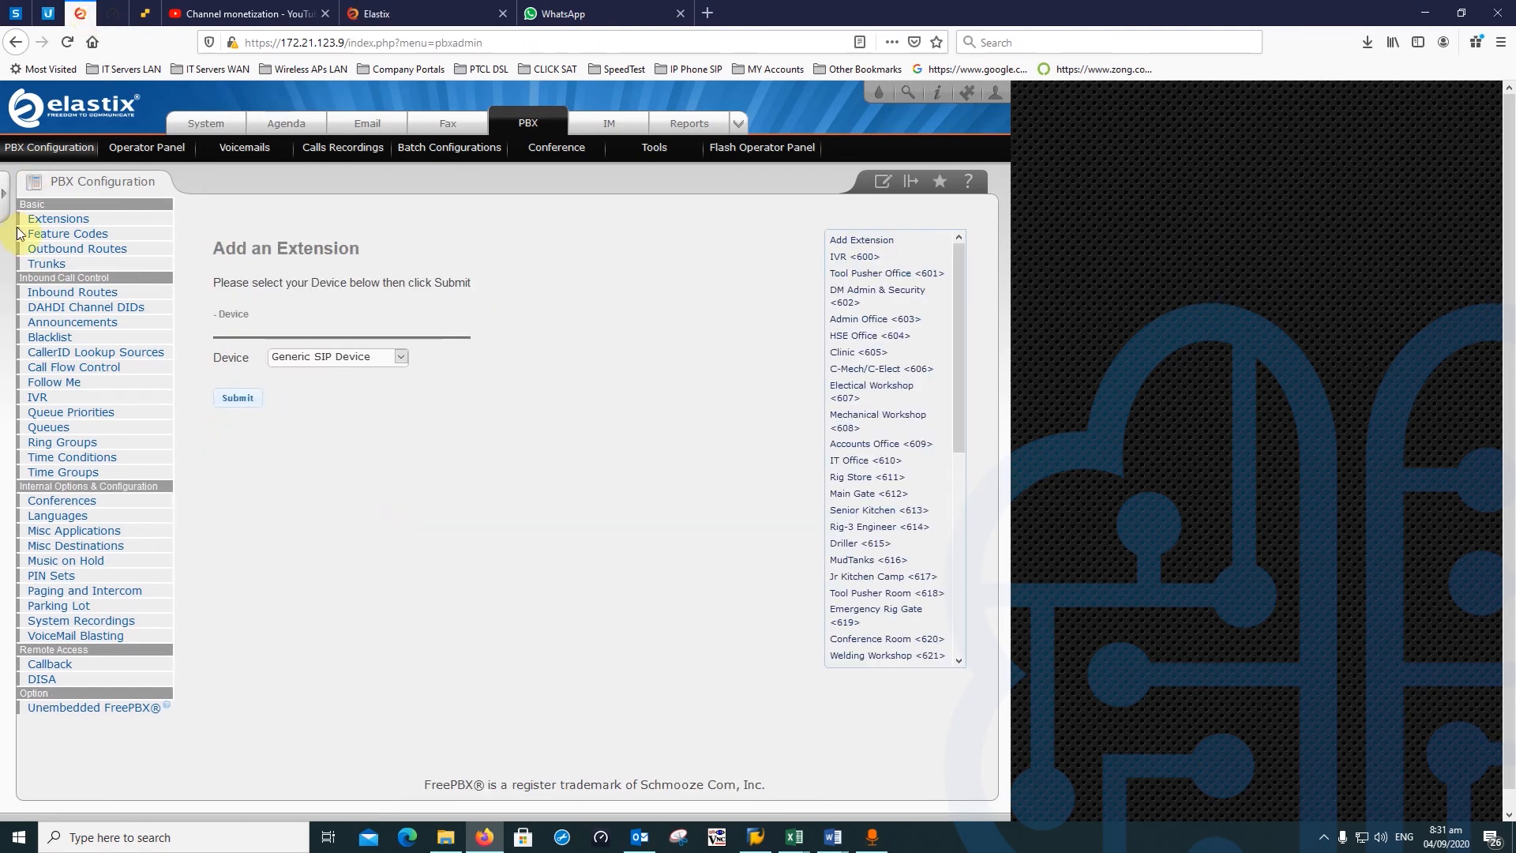
left_click(75, 367)
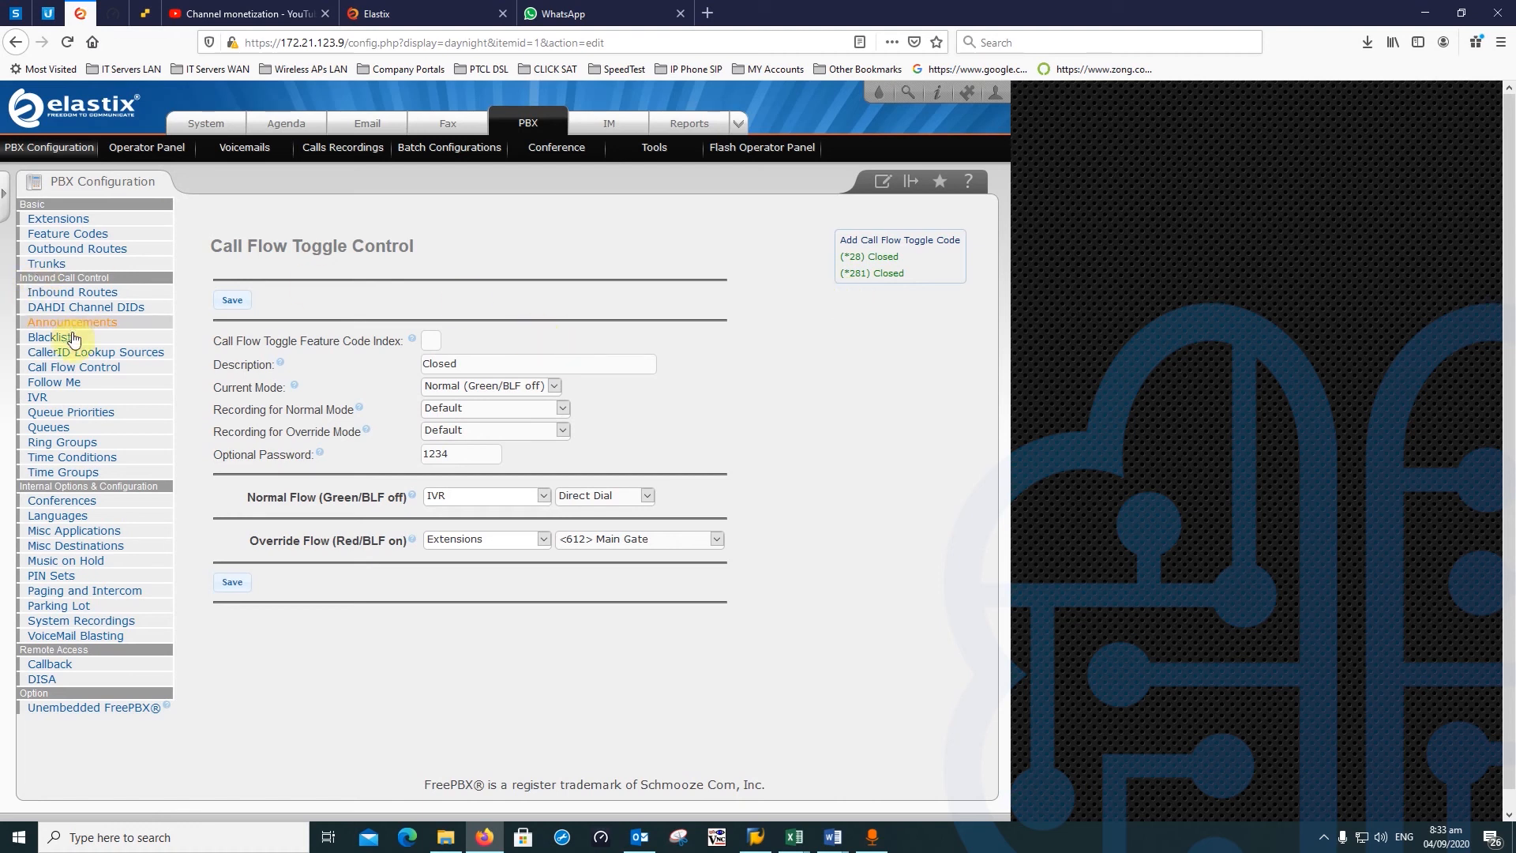
- Visit Follow Me, return to Call Flow Control, and confirm the *281 toggle stays in Normal mode
left_click(70, 383)
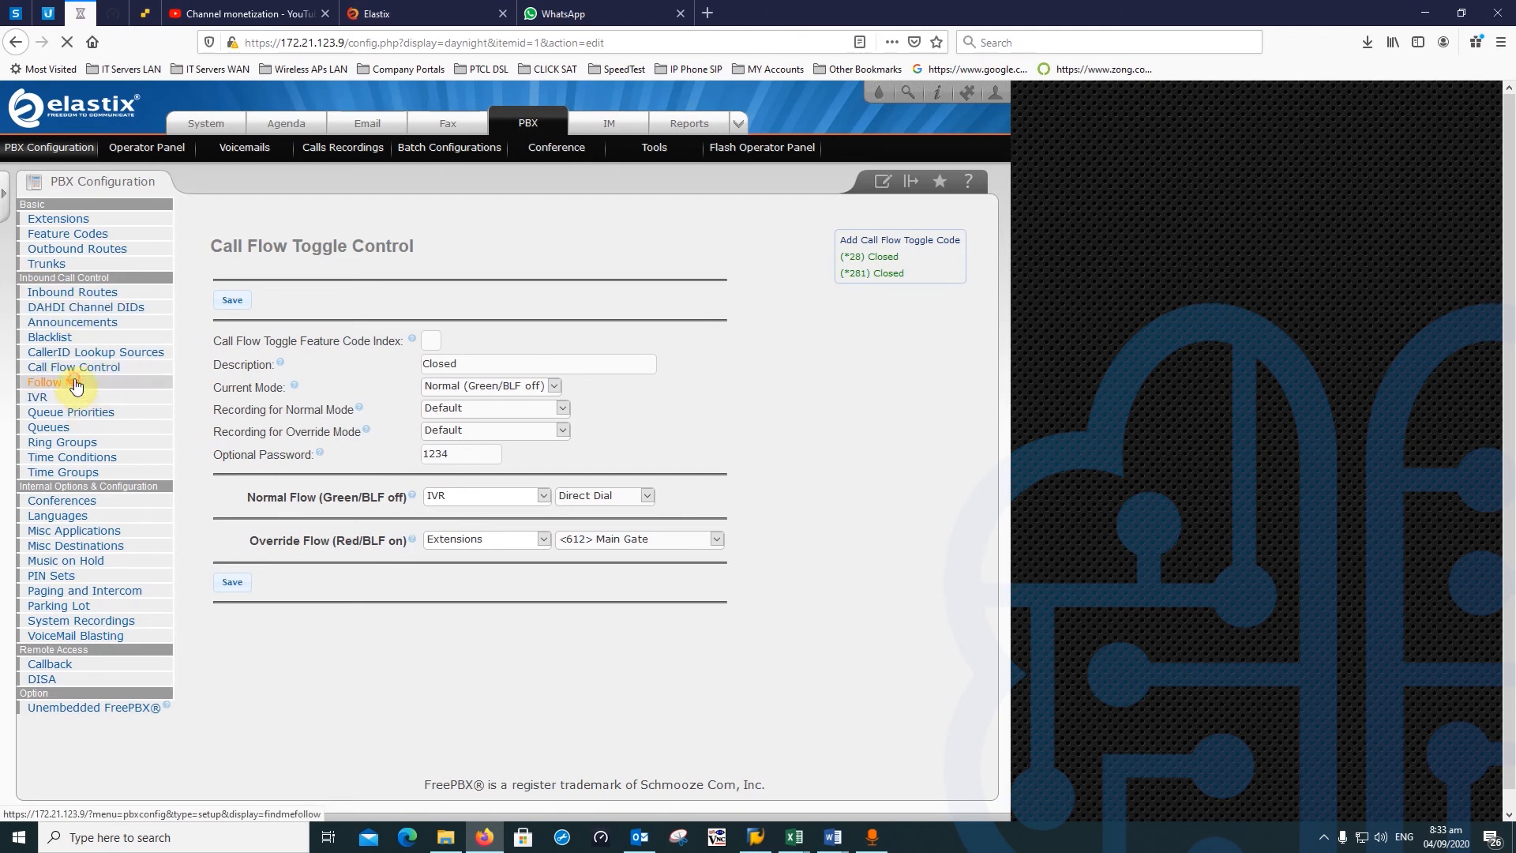
left_click(70, 368)
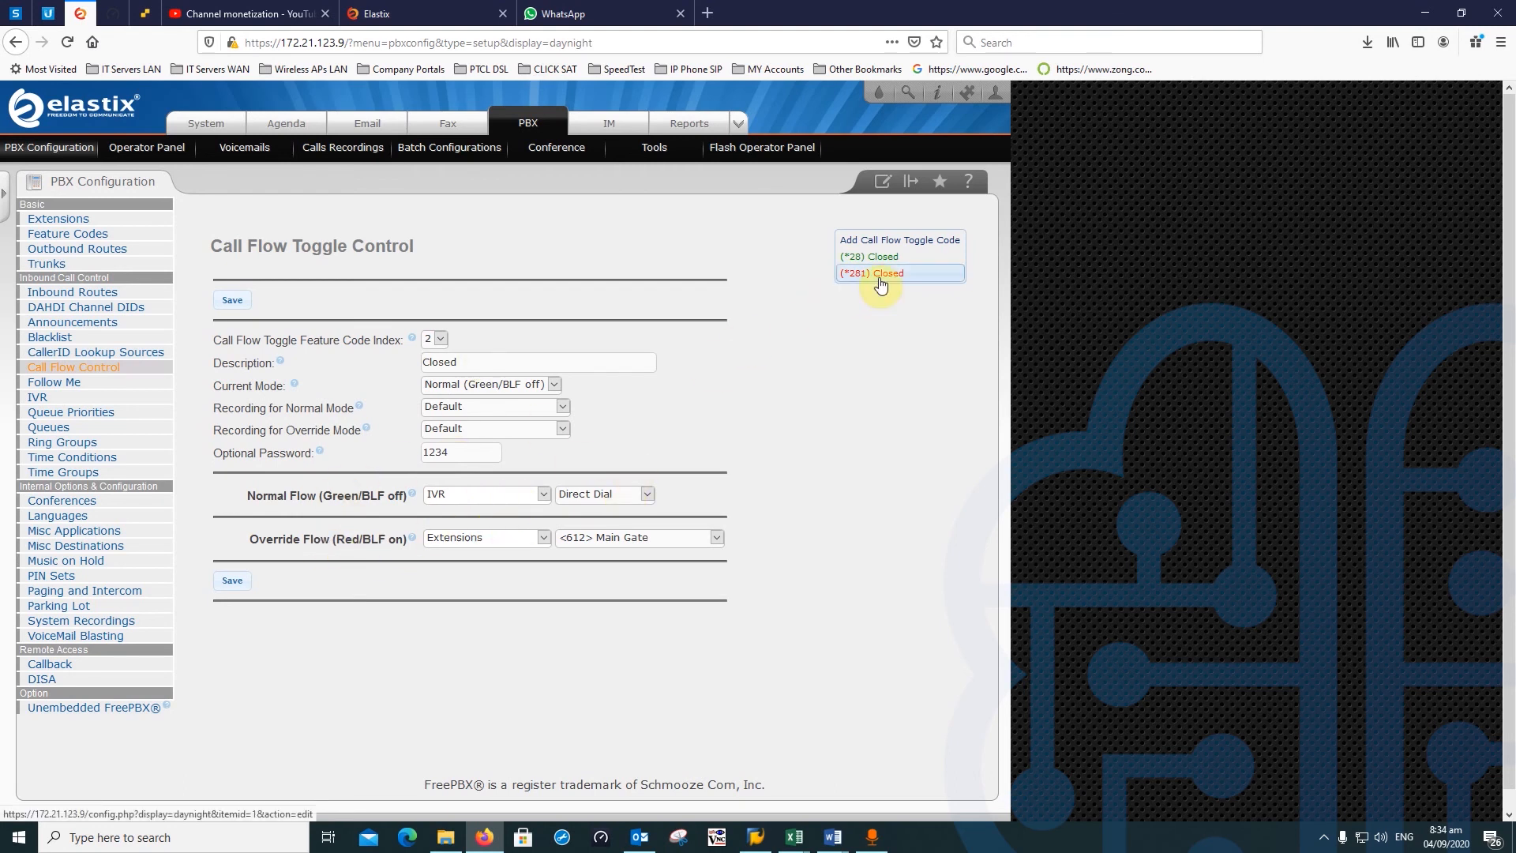
left_click(537, 388)
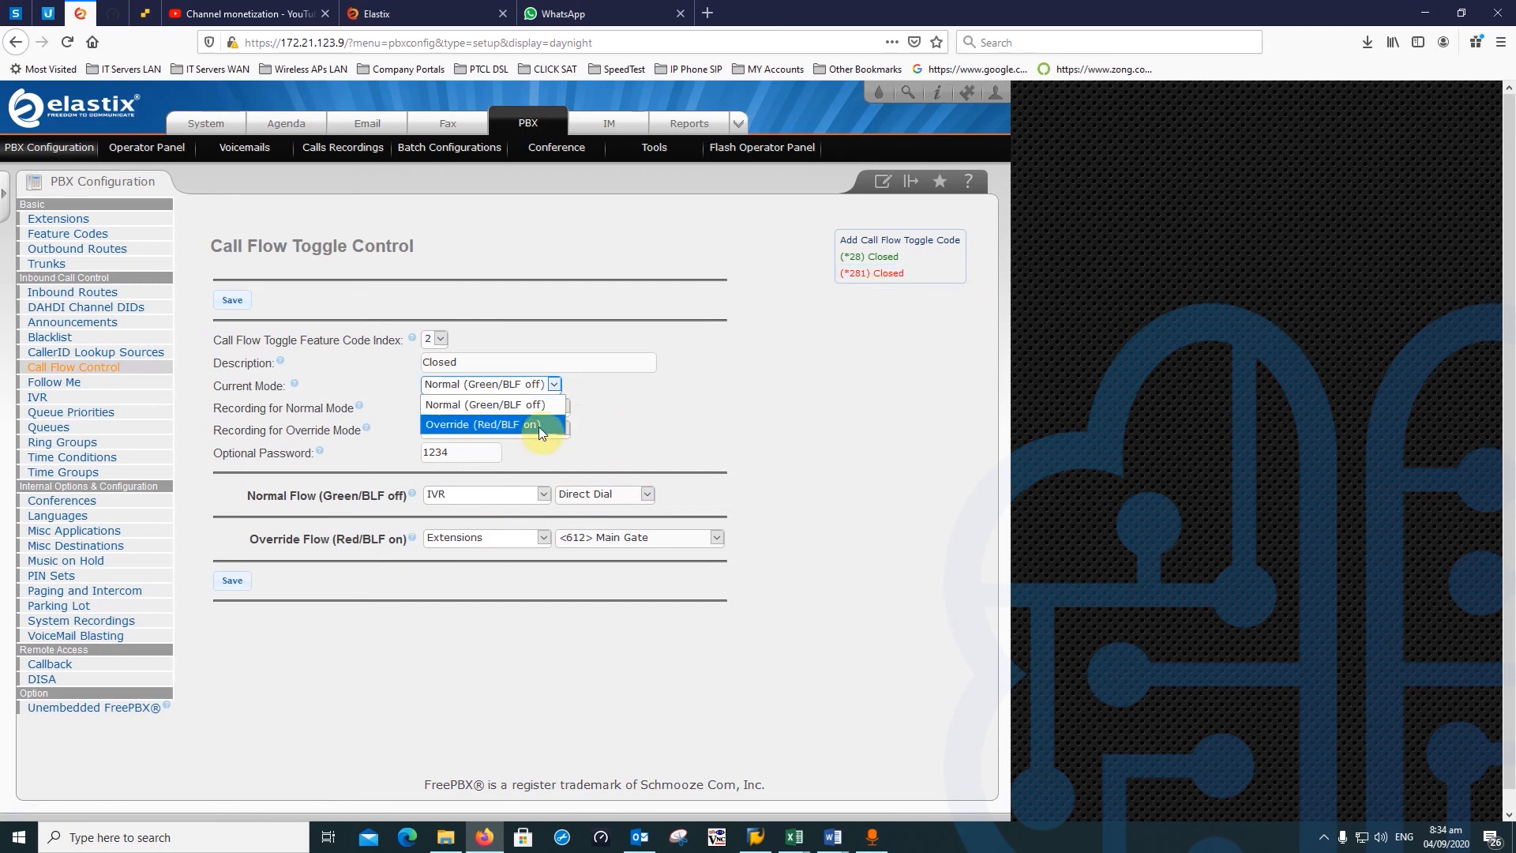
left_click(703, 388)
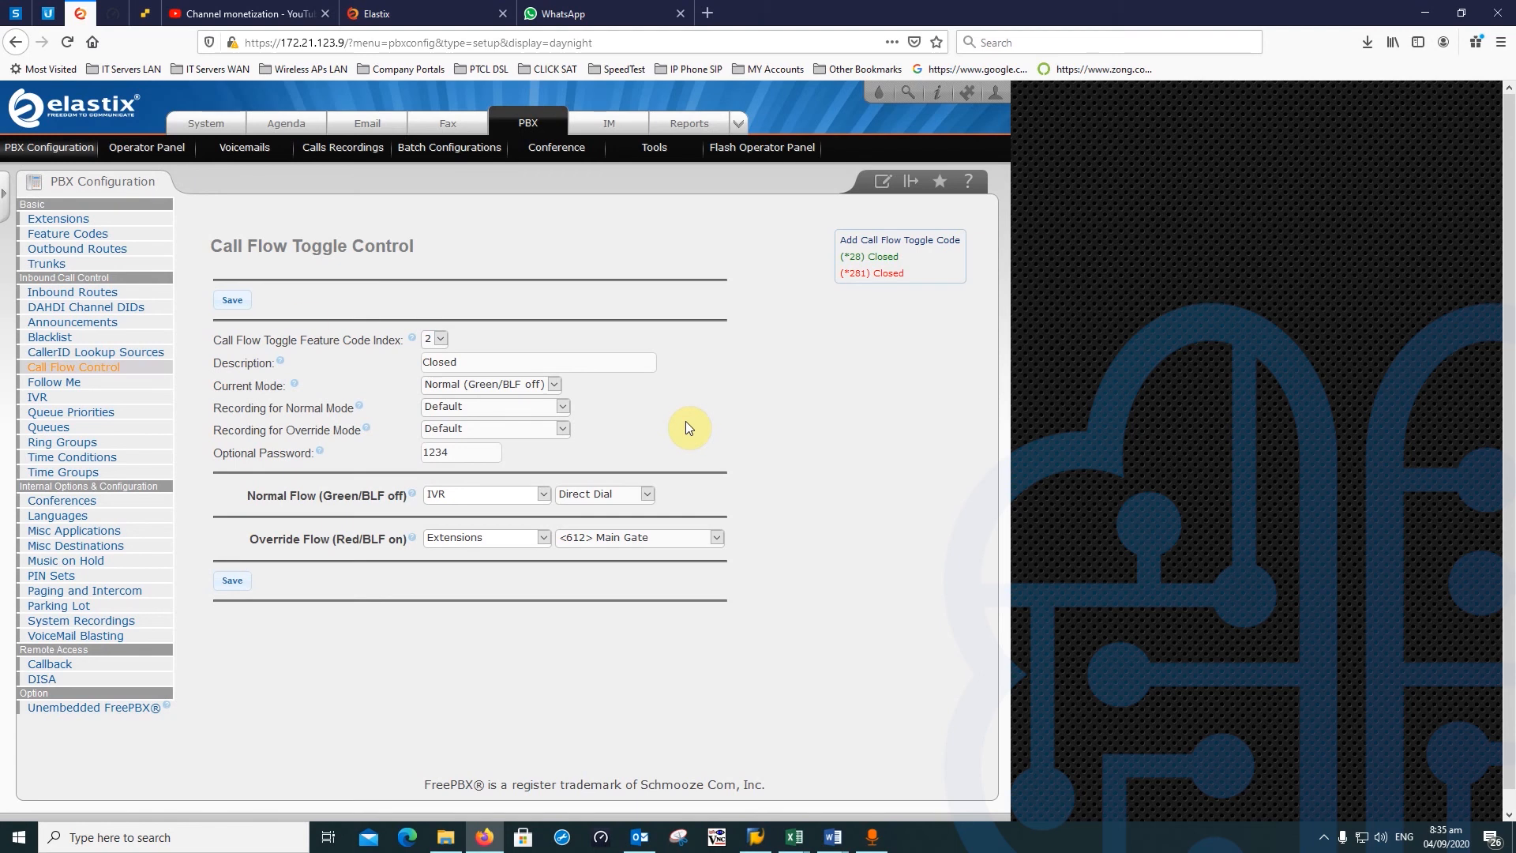
left_click(105, 368)
left_click(514, 538)
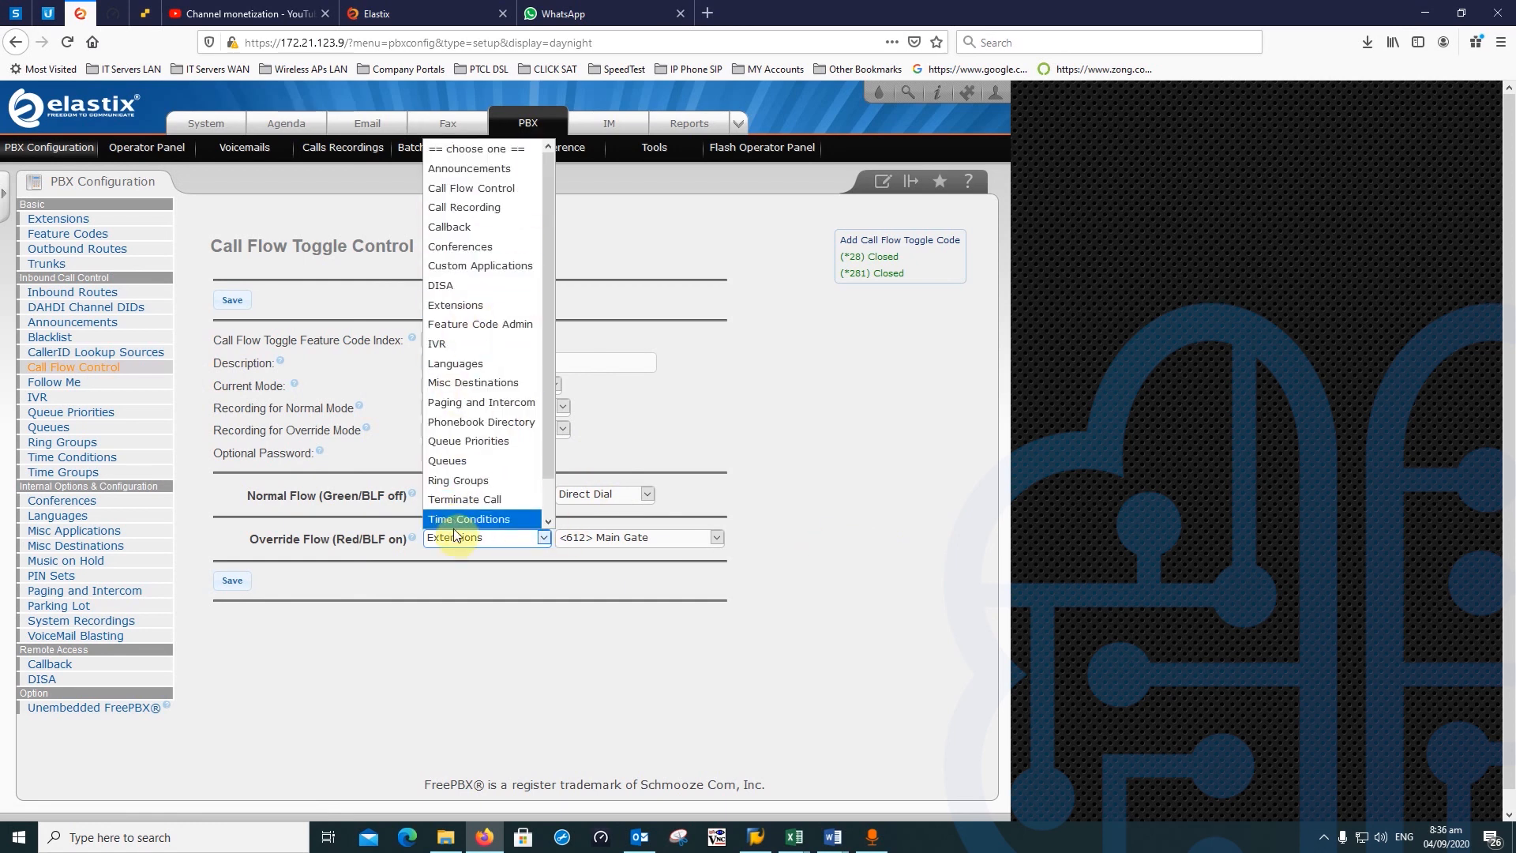
left_click(484, 674)
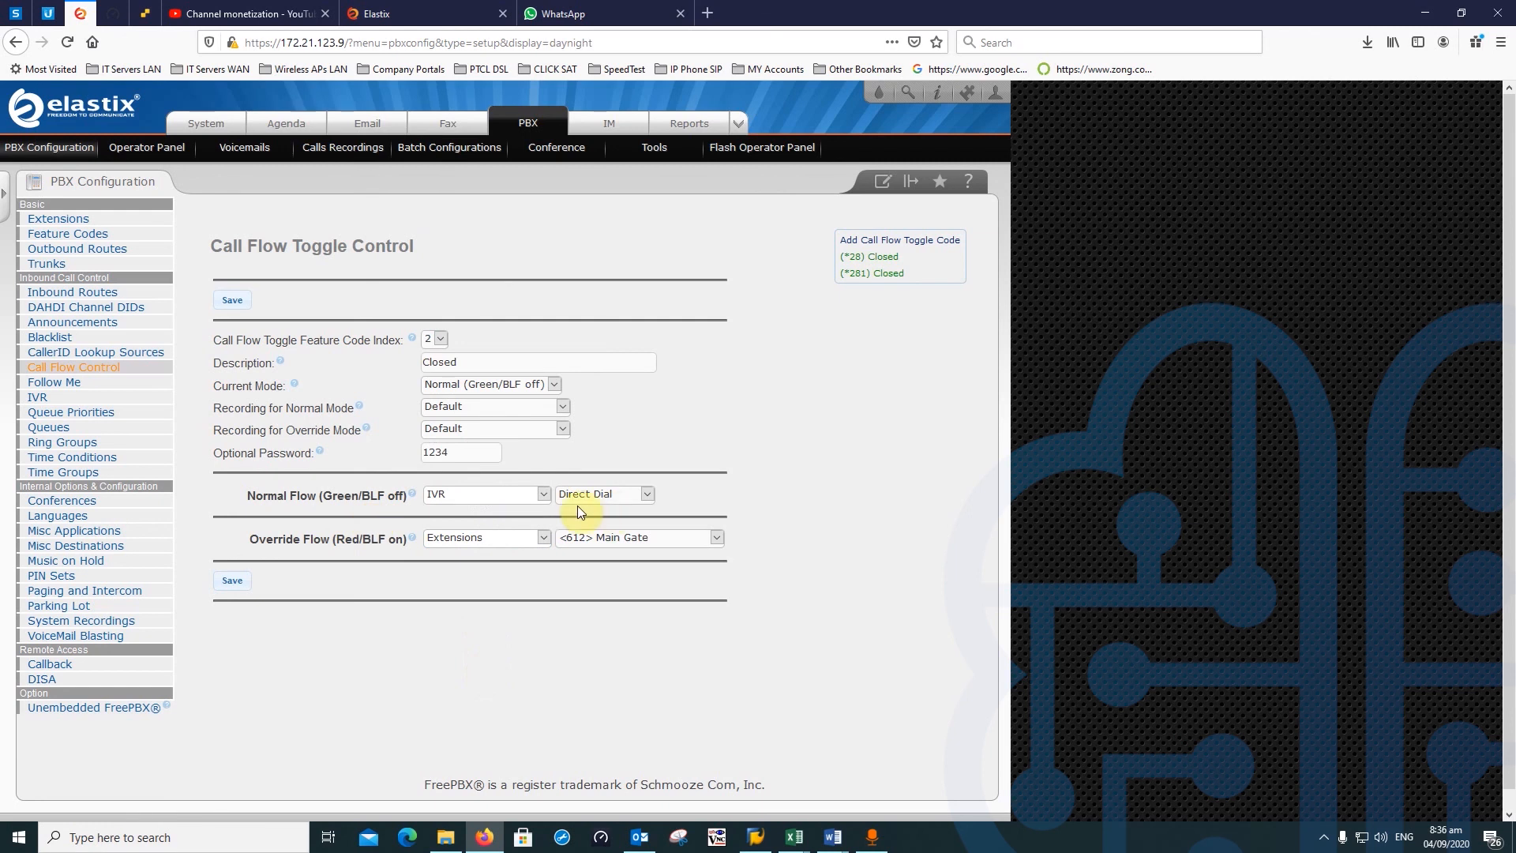
left_click(513, 494)
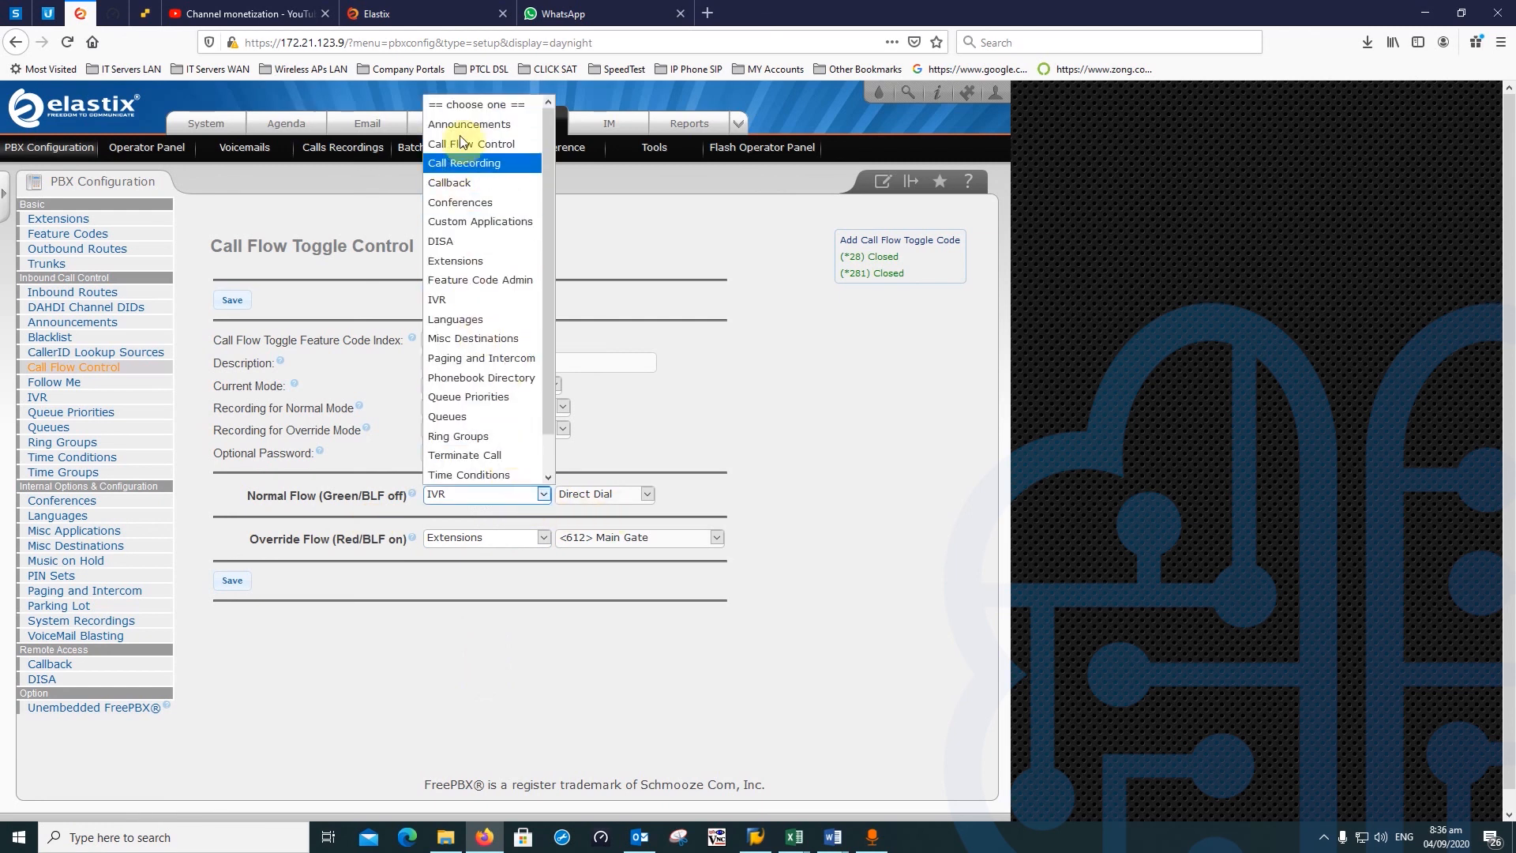
left_click(840, 399)
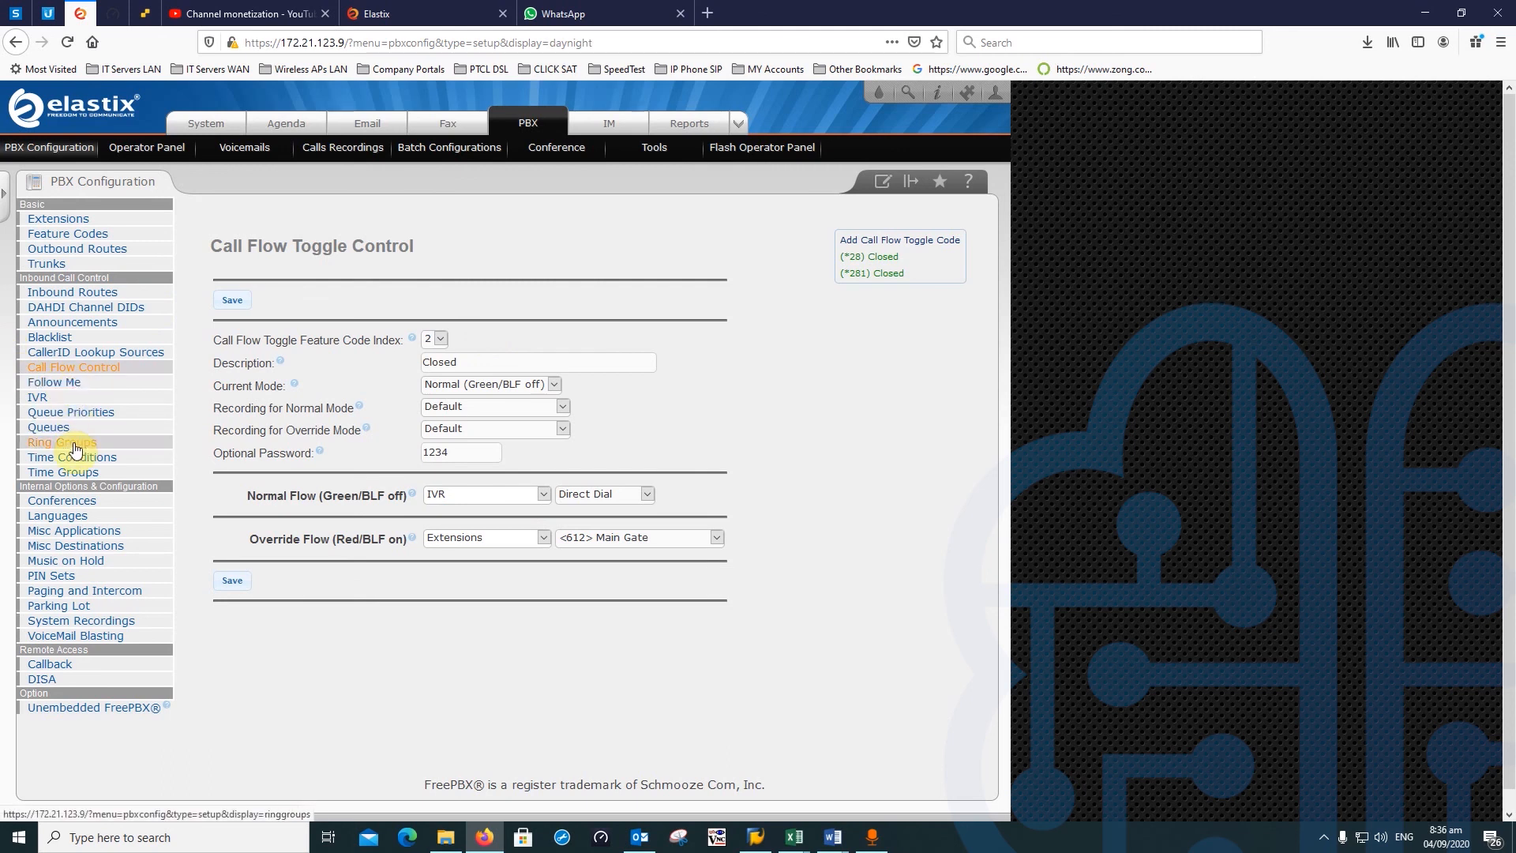